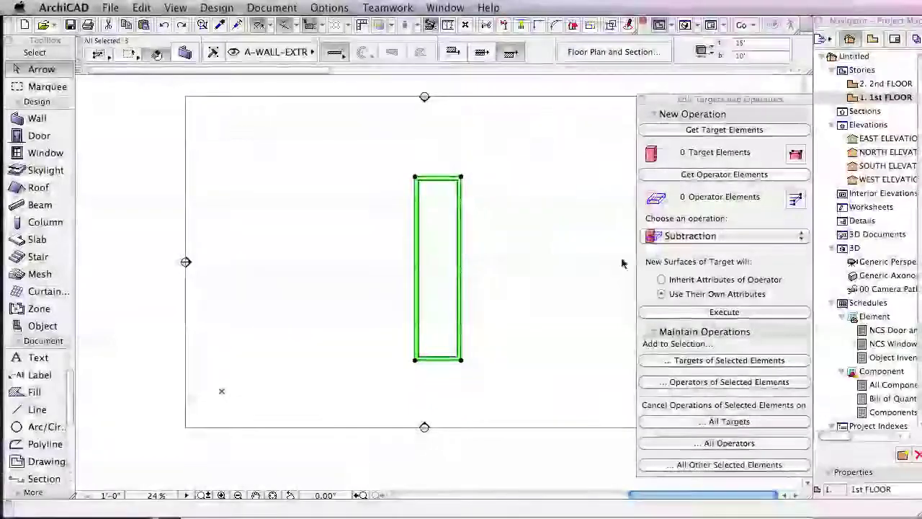
Rotate a copy of the selected building walls 90 degrees about the plan's centre to form a cross, and check it in 3D
{"action": "right_click", "coordinate": [533, 162]}
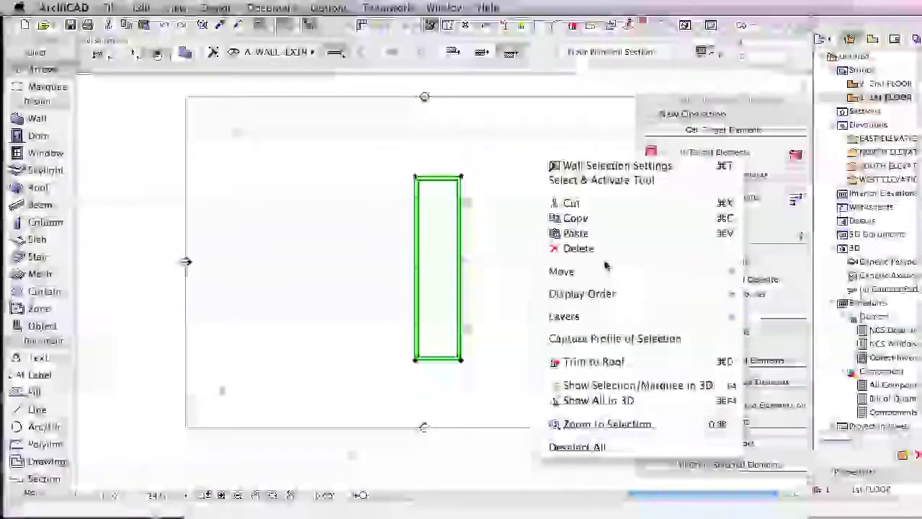
{"action": "mouse_move", "coordinate": [612, 271]}
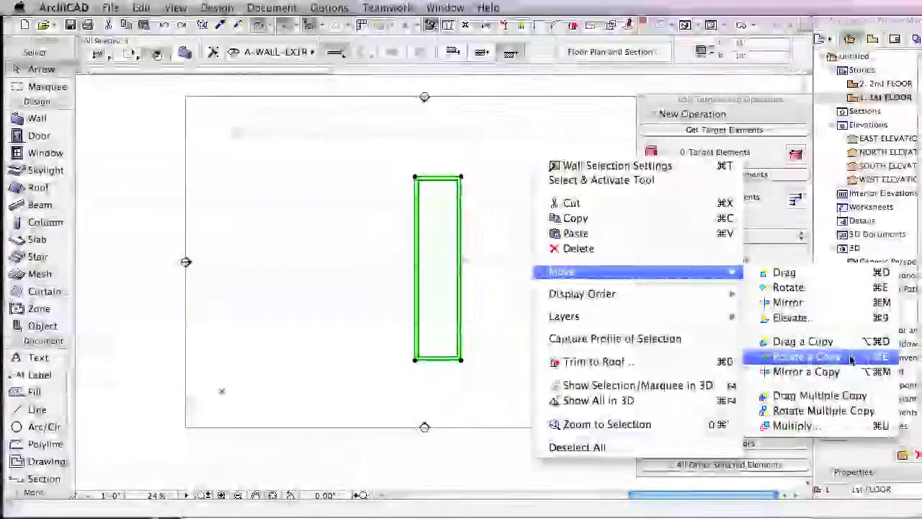
{"action": "left_click", "coordinate": [854, 356]}
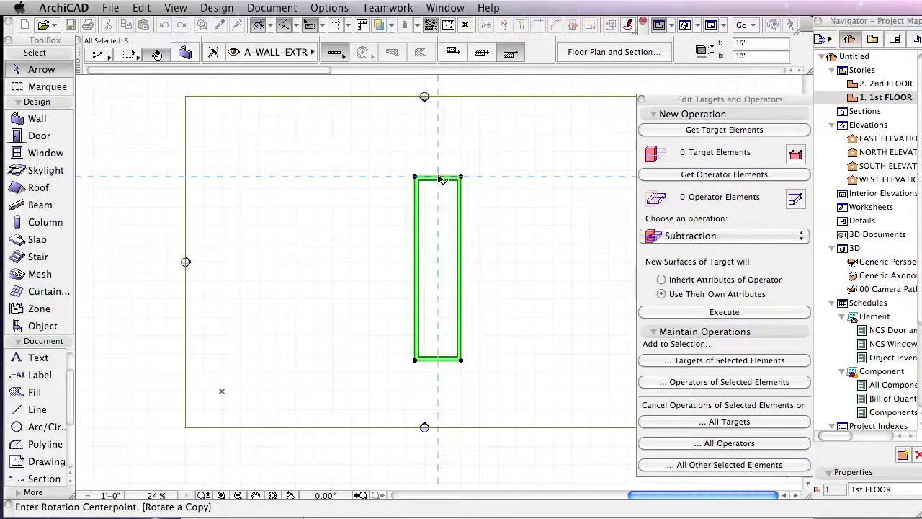
{"action": "left_click", "coordinate": [438, 268]}
{"action": "left_click", "coordinate": [546, 271]}
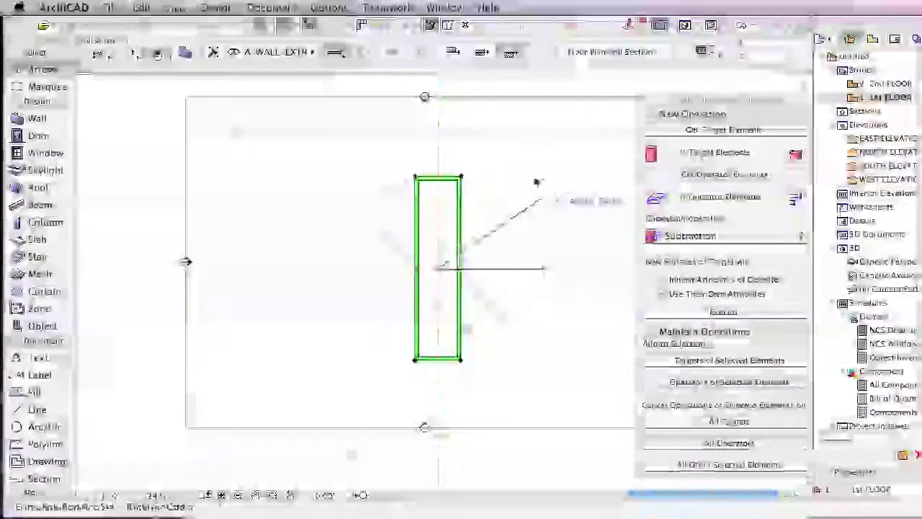
{"action": "left_click", "coordinate": [437, 156]}
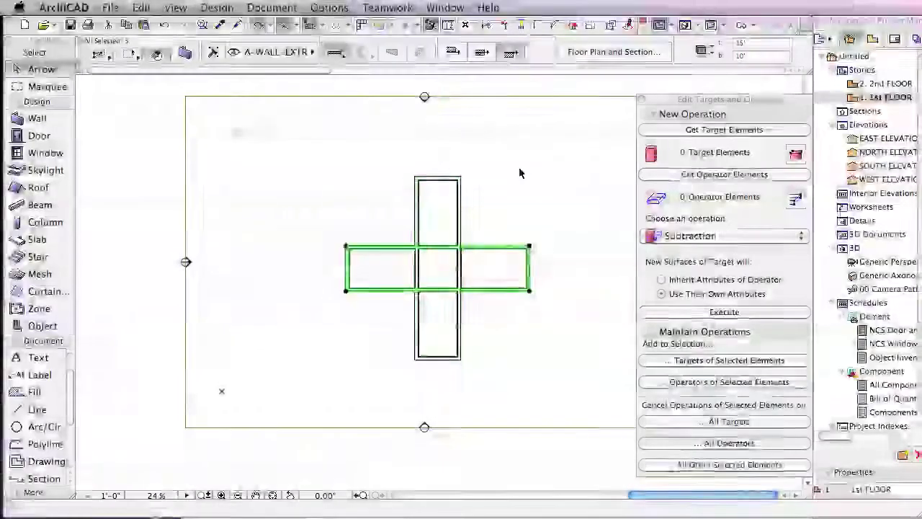
{"action": "key", "text": "F3"}
{"action": "key", "text": "F2"}
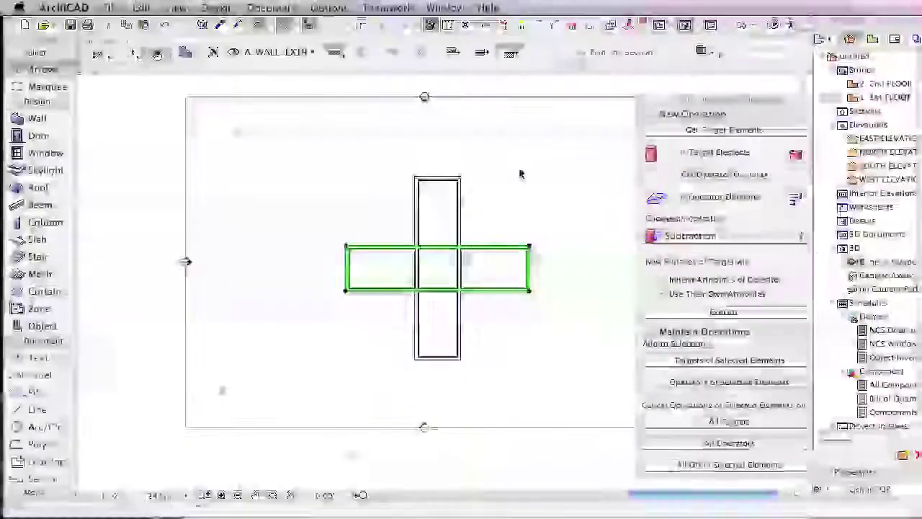
Trim away the rotated wing's two wall segments that run across the inside of the original wing, and inspect the 3D model
{"action": "scroll", "coordinate": [453, 298], "scroll_direction": "up", "scroll_amount": 3}
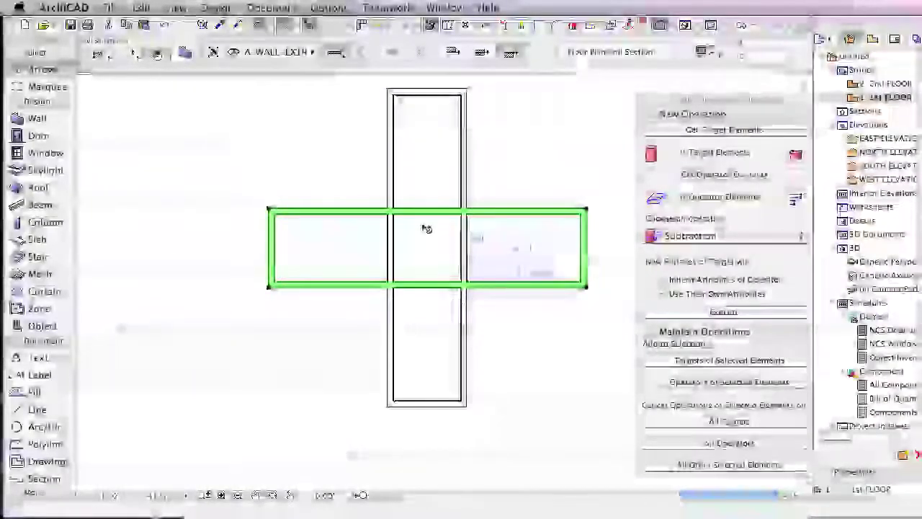
{"action": "left_click", "coordinate": [531, 158]}
{"action": "left_click", "coordinate": [438, 214], "text": "super"}
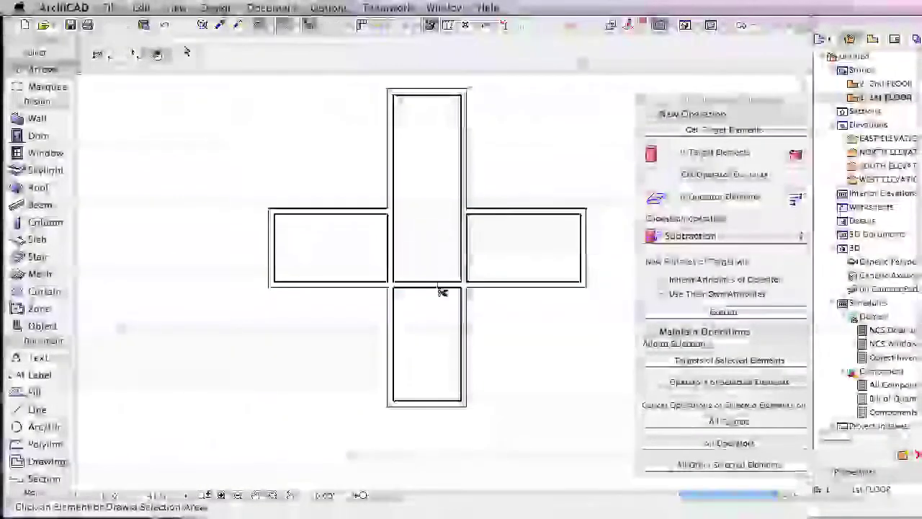
{"action": "left_click", "coordinate": [442, 292], "text": "super"}
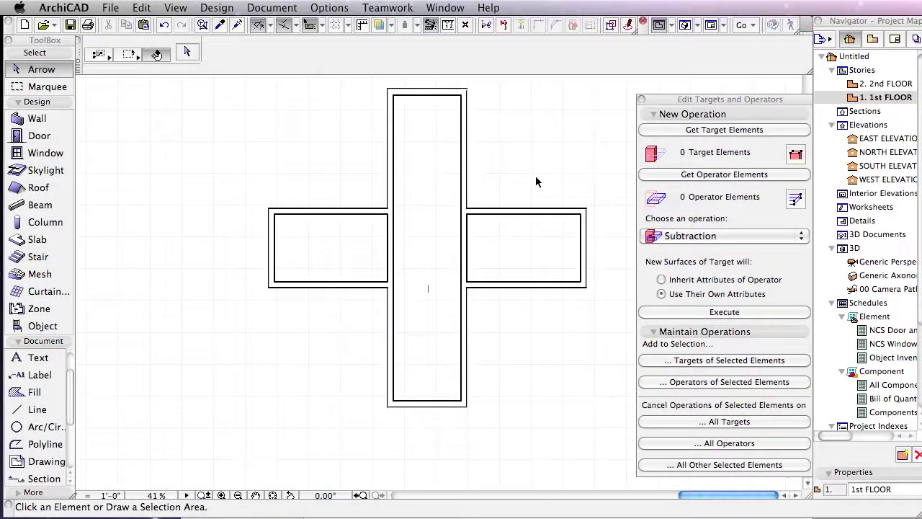
{"action": "key", "text": "F3"}
{"action": "mouse_move", "coordinate": [512, 165]}
{"action": "middle_mouse_down", "text": "shift"}
{"action": "mouse_move", "coordinate": [529, 153]}
{"action": "mouse_move", "coordinate": [560, 159]}
{"action": "mouse_move", "coordinate": [523, 156]}
{"action": "mouse_move", "coordinate": [543, 148]}
{"action": "mouse_move", "coordinate": [579, 150]}
{"action": "mouse_move", "coordinate": [560, 162]}
{"action": "mouse_move", "coordinate": [568, 149]}
{"action": "mouse_move", "coordinate": [493, 153]}
{"action": "mouse_move", "coordinate": [555, 144]}
{"action": "mouse_move", "coordinate": [535, 185]}
{"action": "mouse_move", "coordinate": [517, 147]}
{"action": "mouse_move", "coordinate": [521, 161]}
{"action": "middle_mouse_up", "text": "shift"}
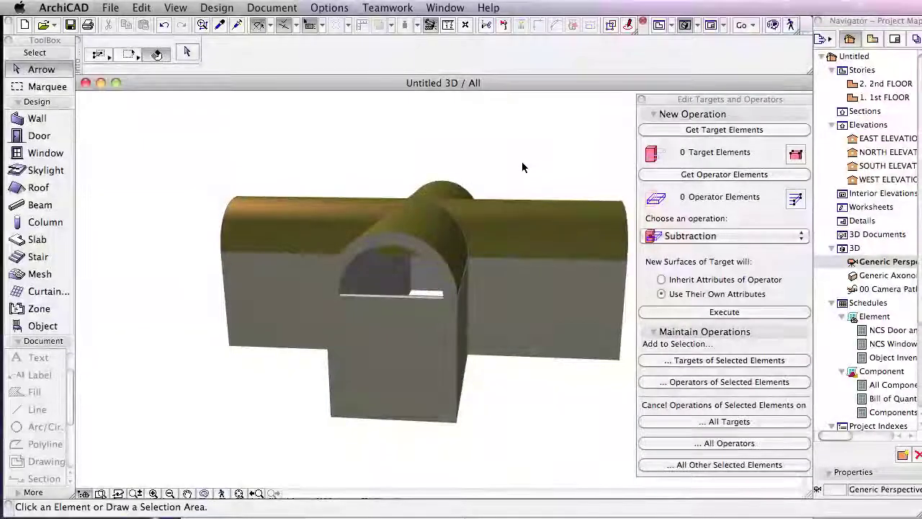
Try to trim the crossing barrel wall in the 3D model, and undo that trim
{"action": "key", "text": "F2"}
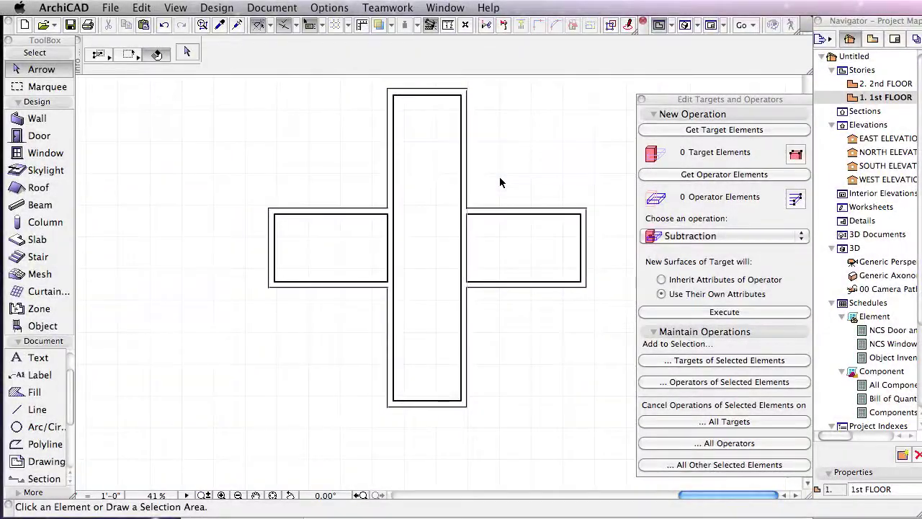
{"action": "key", "text": "F3"}
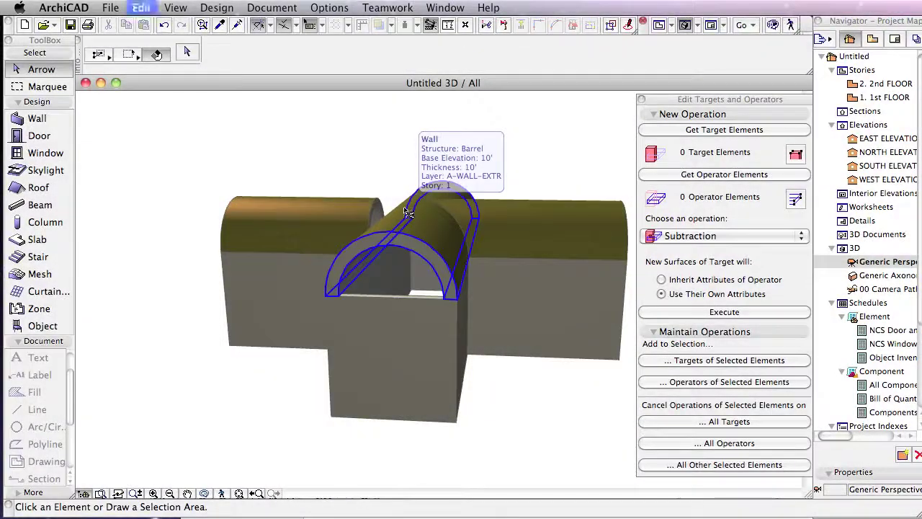
{"action": "key", "text": "super+z"}
{"action": "left_click", "coordinate": [546, 186]}
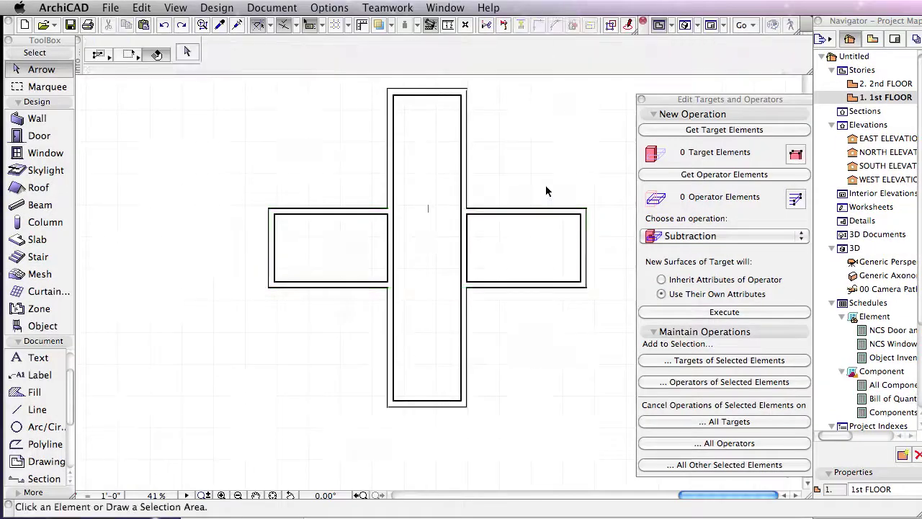
Make the Hidden layer visible in the model view layer settings
{"action": "key", "text": "F3"}
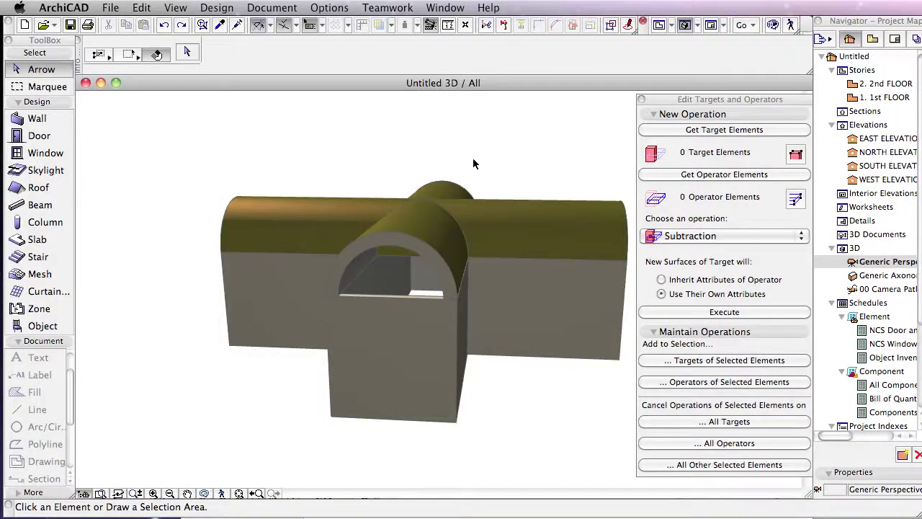
{"action": "middle_click_drag", "start_coordinate": [528, 140], "coordinate": [493, 162], "text": "shift"}
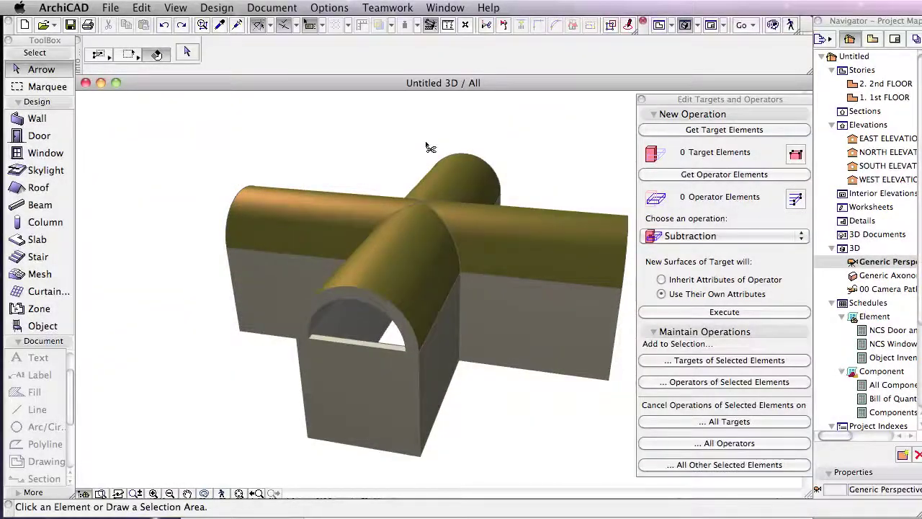
{"action": "key", "text": "super+l"}
{"action": "left_click_drag", "start_coordinate": [645, 218], "coordinate": [658, 362]}
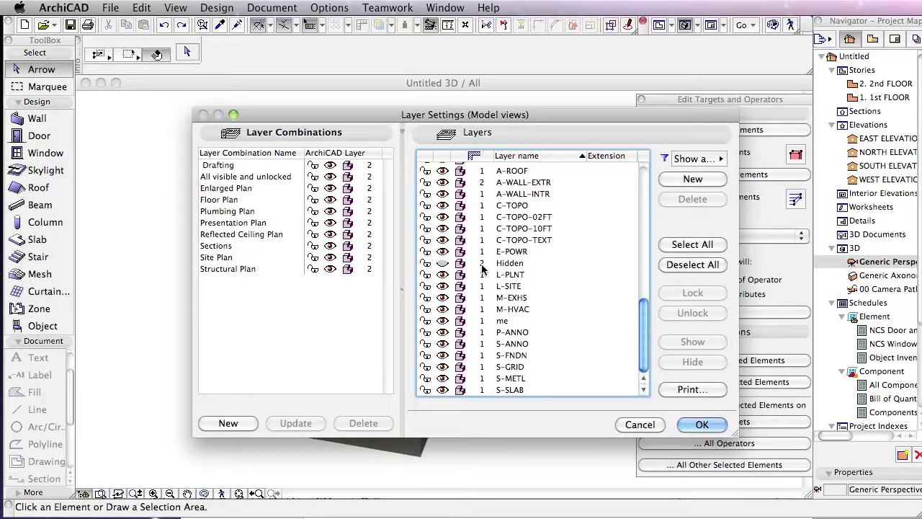
{"action": "left_click", "coordinate": [444, 265]}
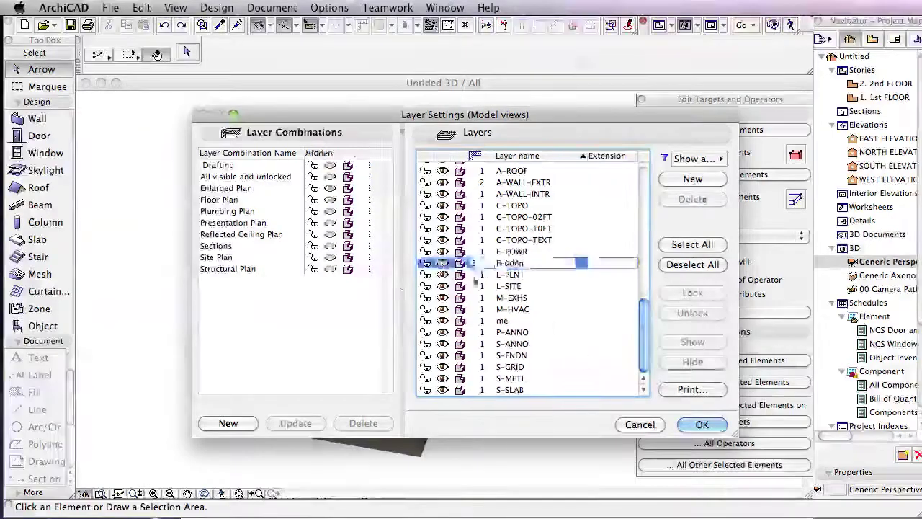
{"action": "left_click", "coordinate": [703, 425]}
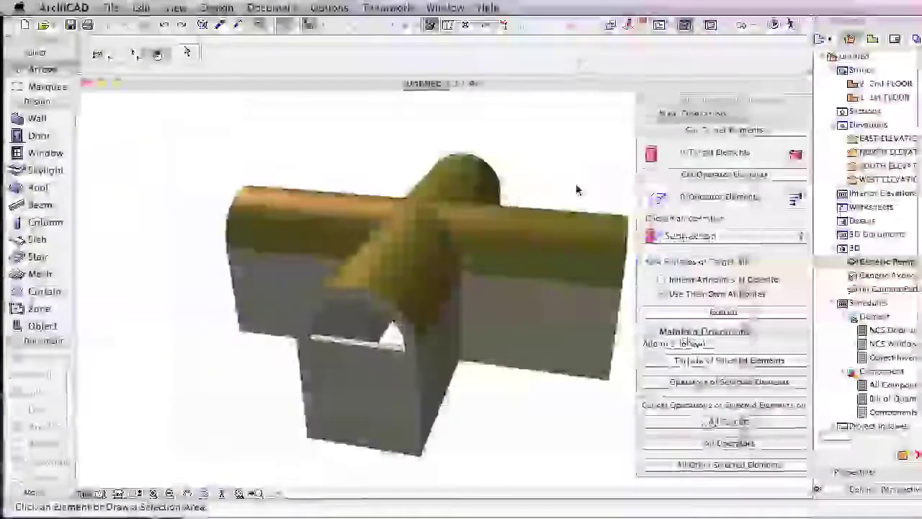
Examine the shape of the Hidden Wall complex profile in the Profile Editor and close it without changes
{"action": "left_click", "coordinate": [216, 7]}
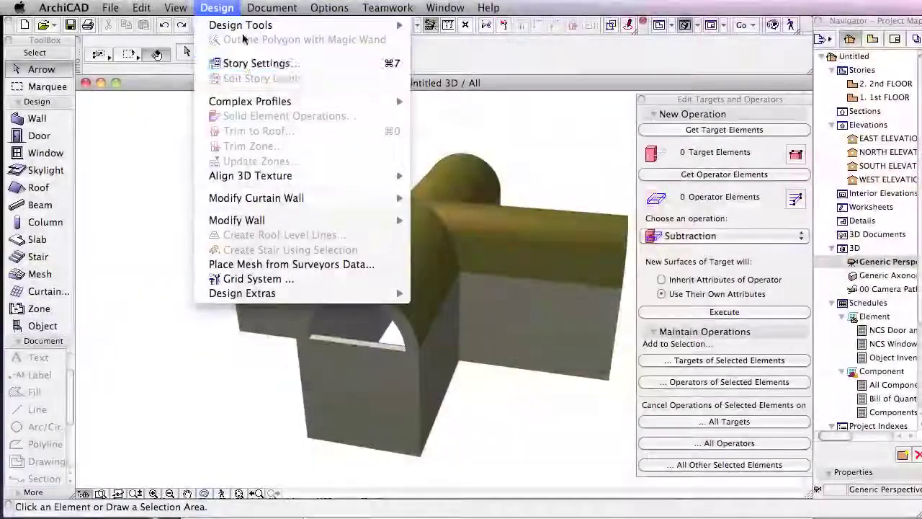
{"action": "mouse_move", "coordinate": [303, 102]}
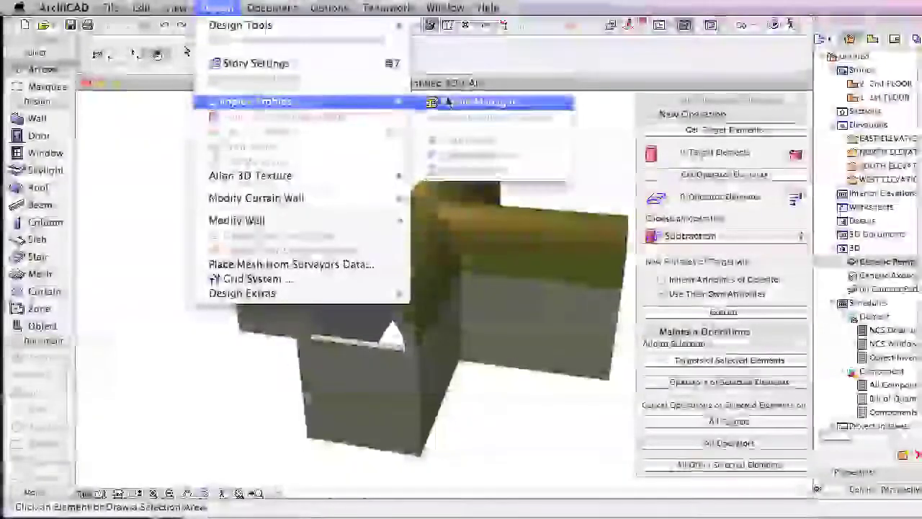
{"action": "left_click", "coordinate": [449, 101]}
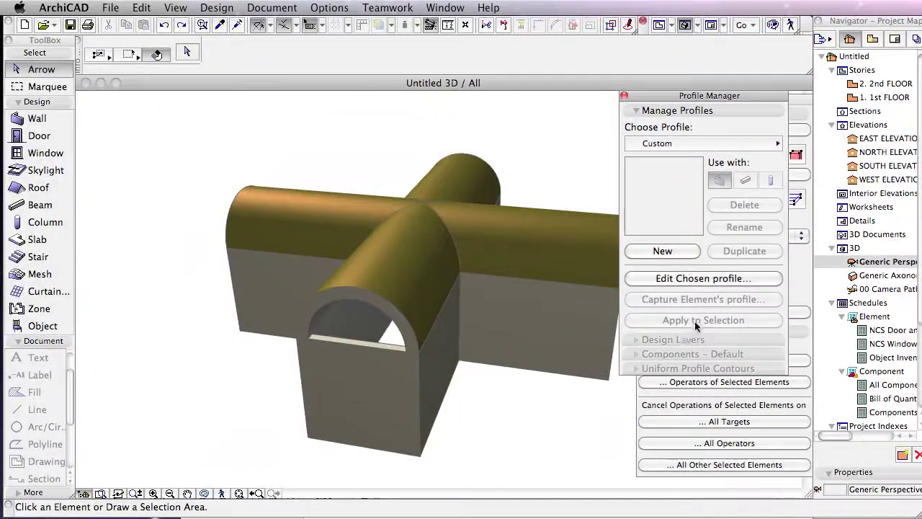
{"action": "left_click", "coordinate": [715, 144]}
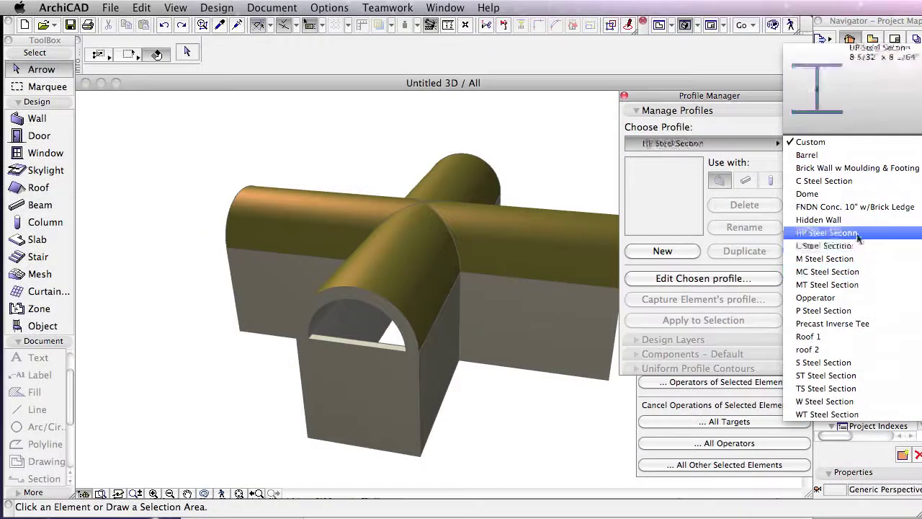
{"action": "left_click", "coordinate": [819, 220]}
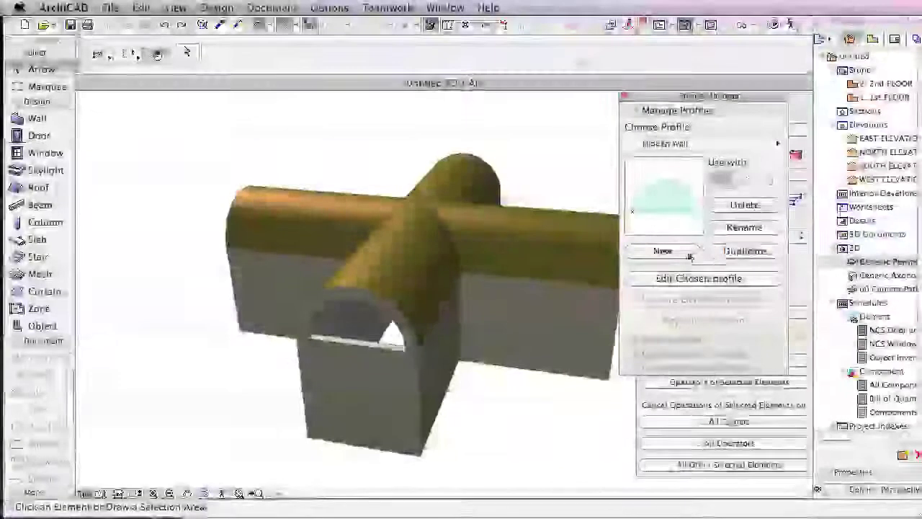
{"action": "left_click", "coordinate": [706, 280]}
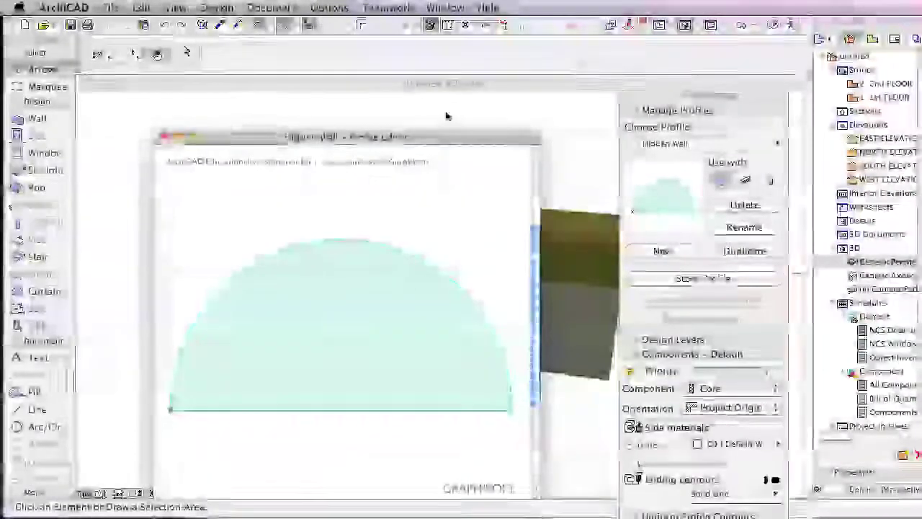
{"action": "left_click_drag", "start_coordinate": [484, 147], "coordinate": [664, 359]}
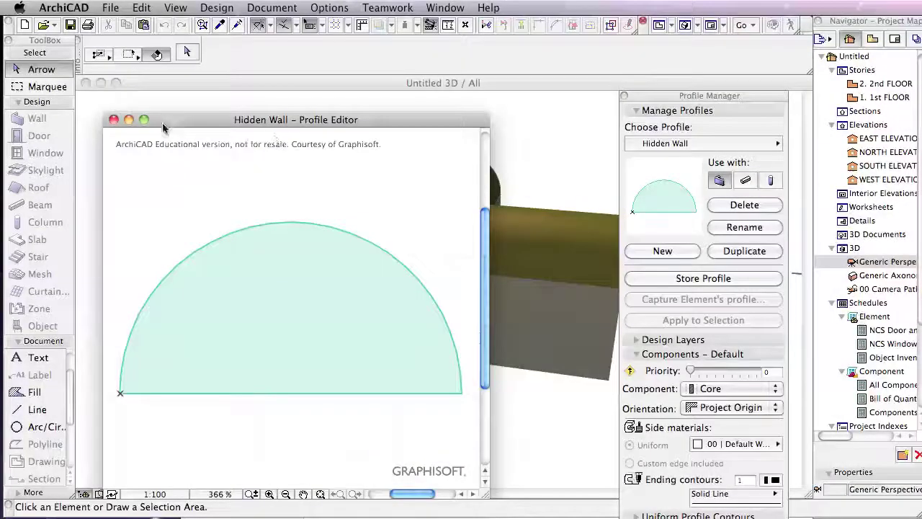
{"action": "left_click", "coordinate": [114, 121]}
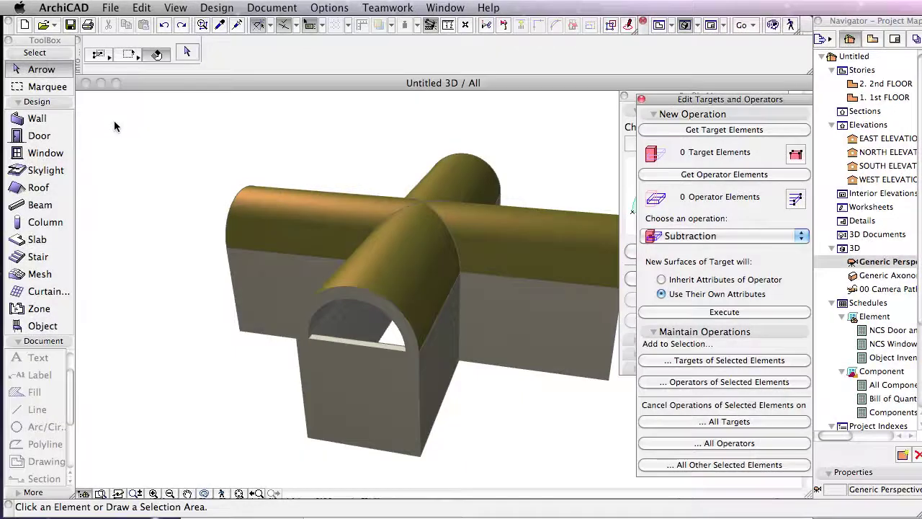
Draw a Hidden Wall profile wall on the Hidden layer along the full length of the original wing's outer side, and view it in 3D
{"action": "key", "text": "F2"}
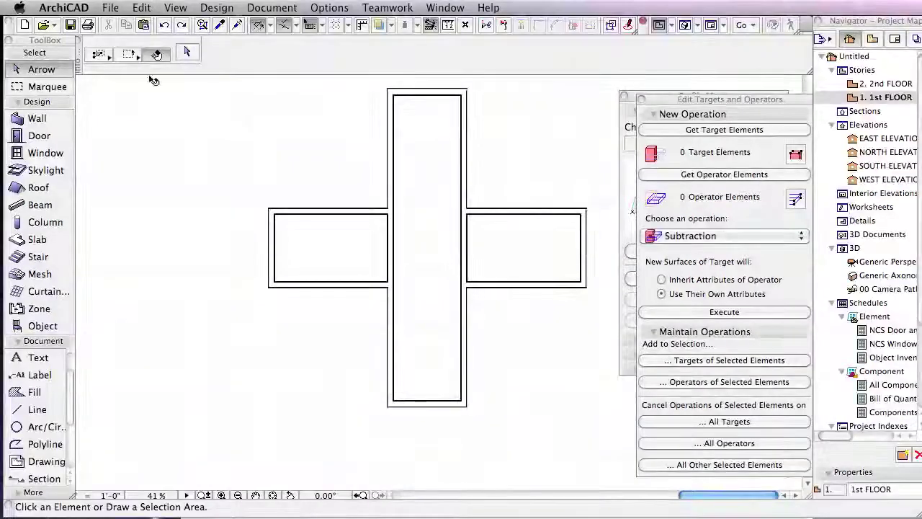
{"action": "left_click", "coordinate": [37, 118]}
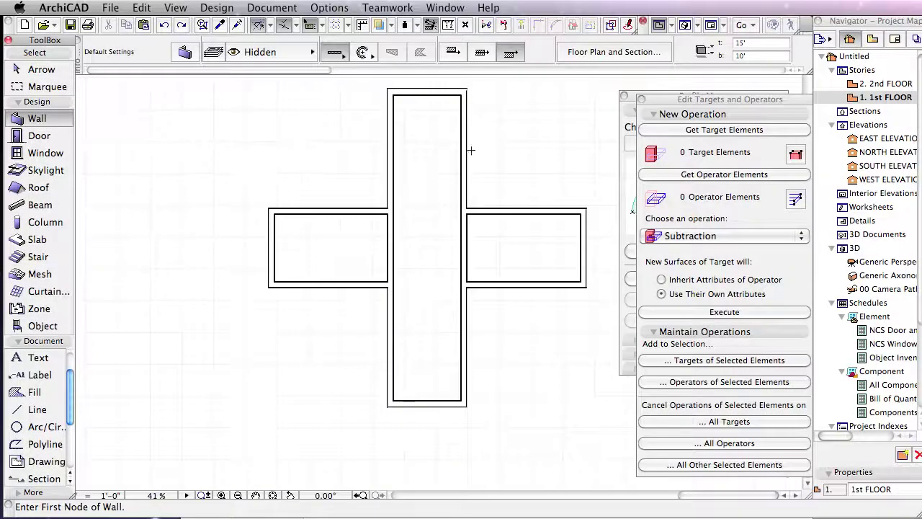
{"action": "left_click", "coordinate": [389, 85]}
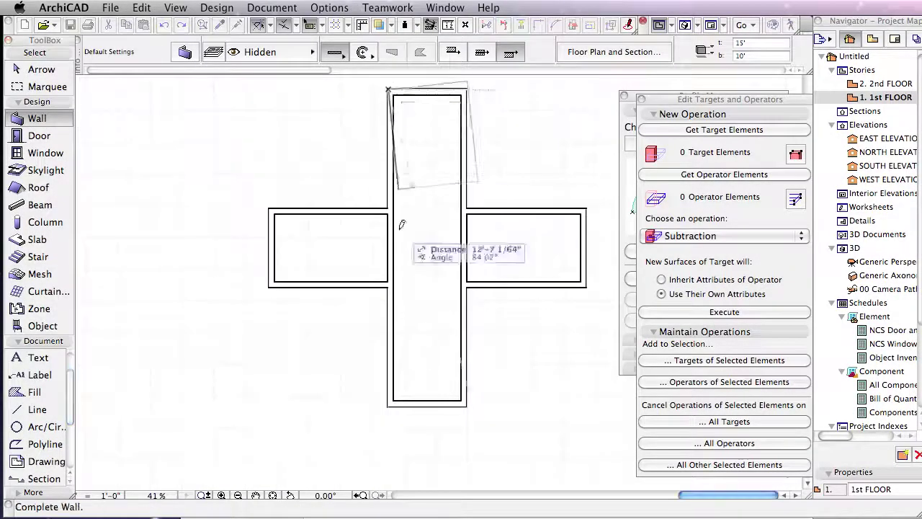
{"action": "left_click", "coordinate": [390, 400]}
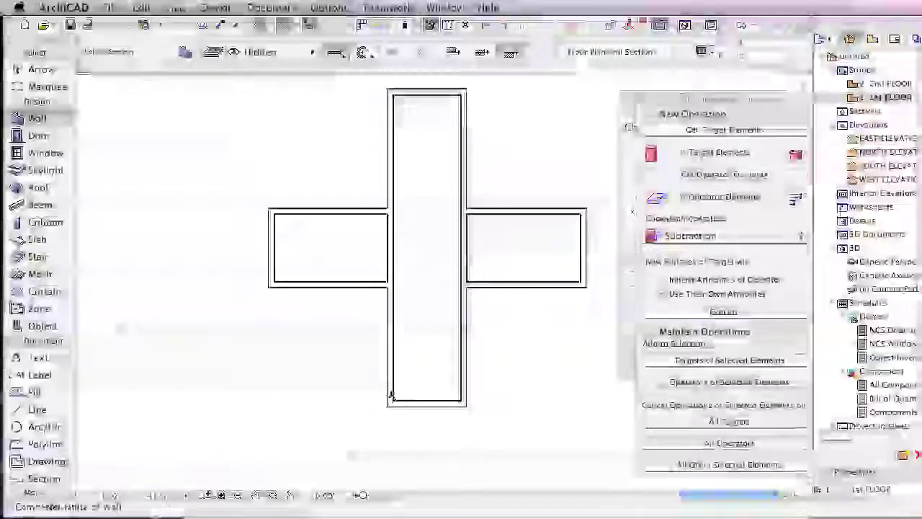
{"action": "key", "text": "F3"}
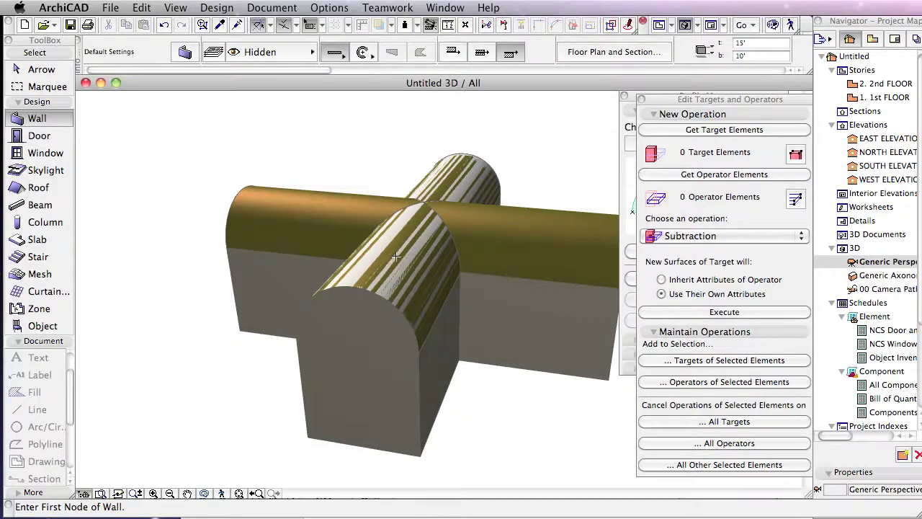
{"action": "middle_click_drag", "start_coordinate": [534, 296], "coordinate": [443, 301], "text": "shift"}
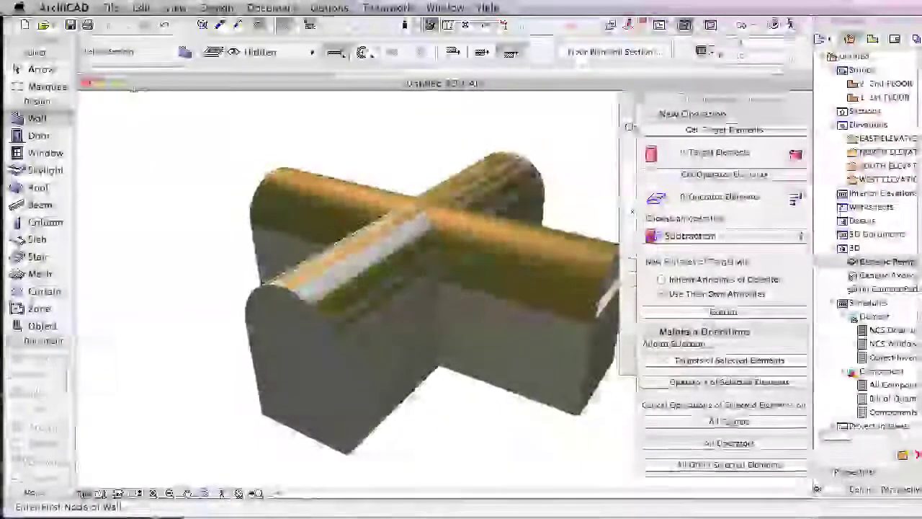
Examine the overlap of the Hidden Wall and the original wing's barrel wall by selecting each in the 3D model
{"action": "left_click", "coordinate": [41, 69]}
{"action": "left_click", "coordinate": [312, 334]}
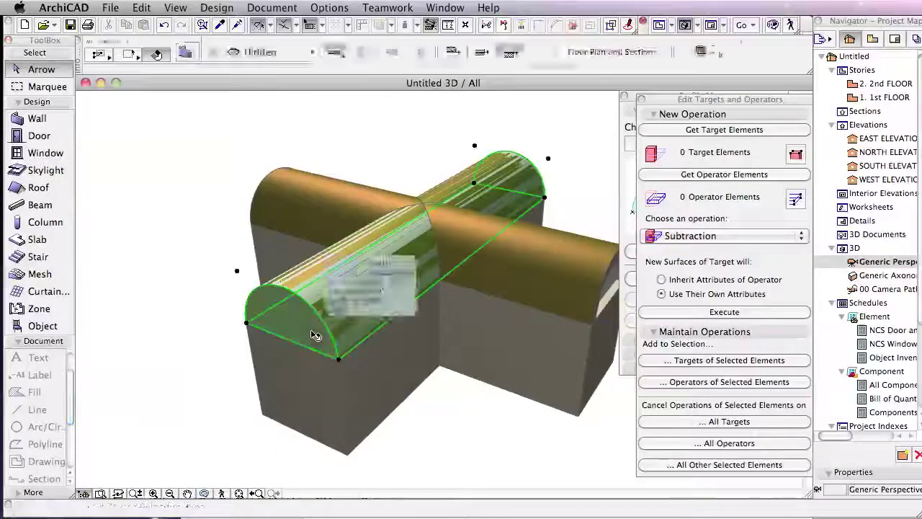
{"action": "left_click", "coordinate": [327, 330]}
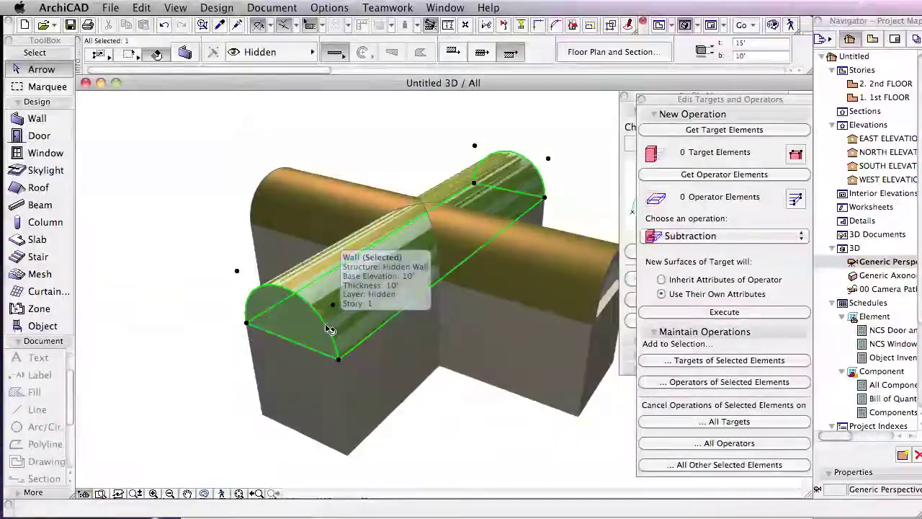
{"action": "left_click", "coordinate": [326, 329]}
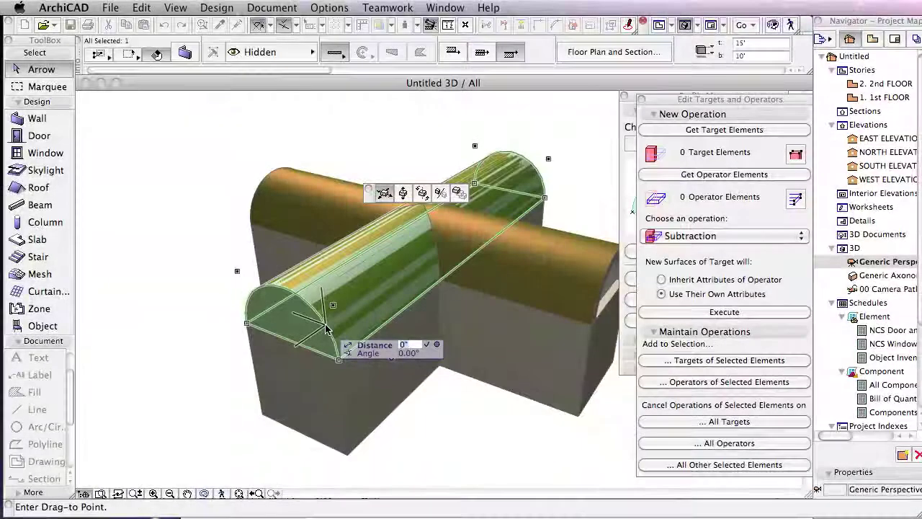
{"action": "key", "text": "Escape"}
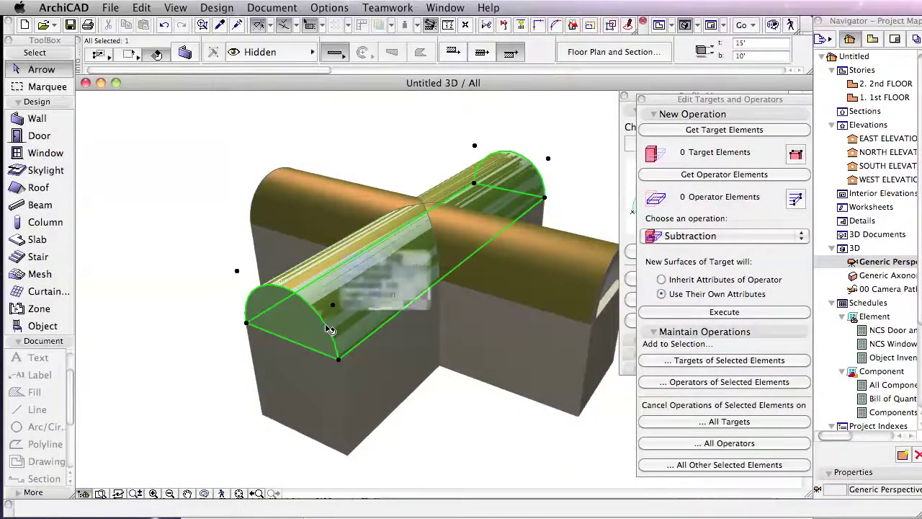
{"action": "key", "text": "Escape"}
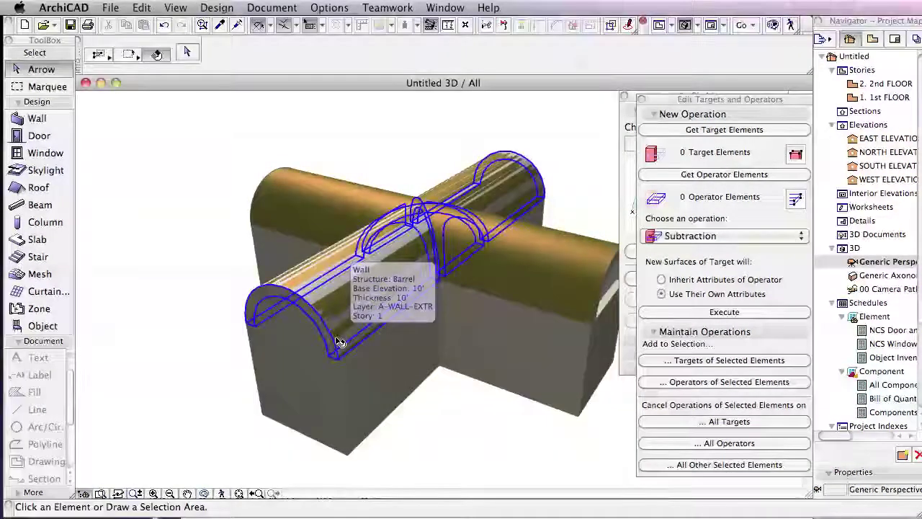
{"action": "left_click", "coordinate": [339, 342]}
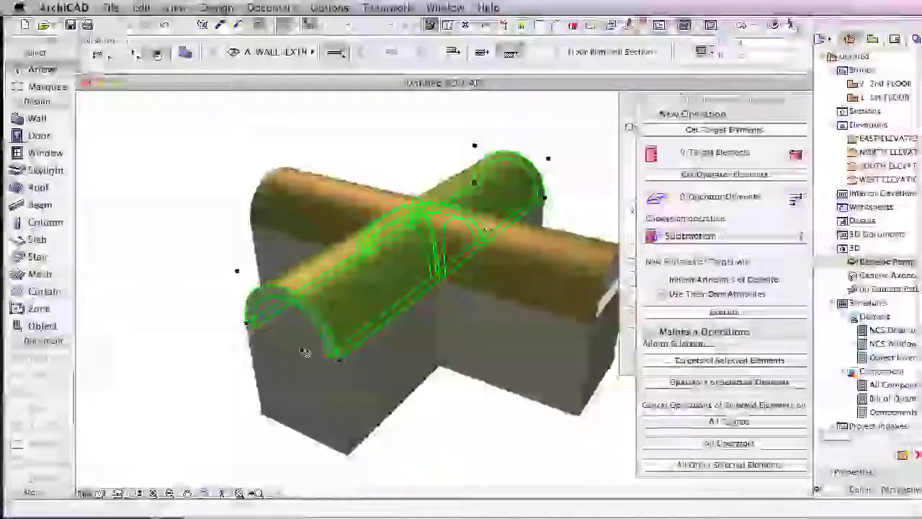
{"action": "left_click", "coordinate": [306, 335]}
{"action": "left_click", "coordinate": [554, 136]}
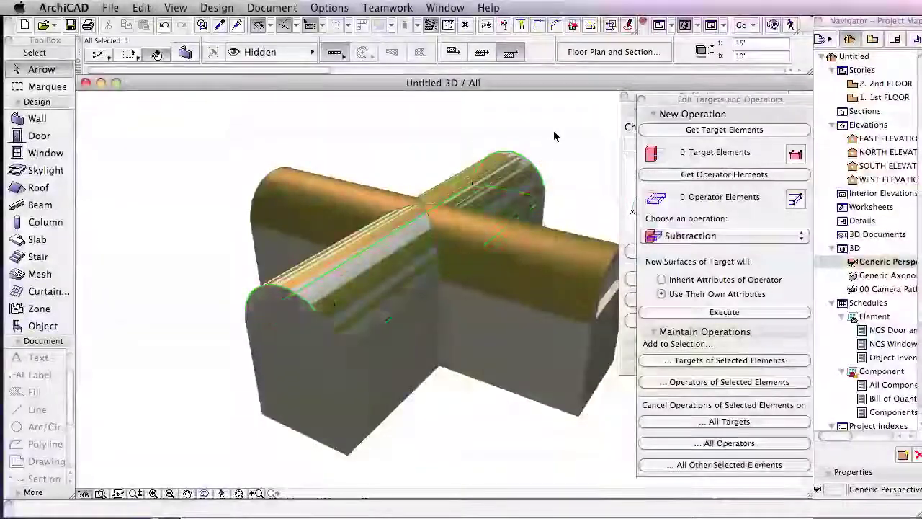
{"action": "middle_click_drag", "start_coordinate": [581, 146], "coordinate": [501, 137]}
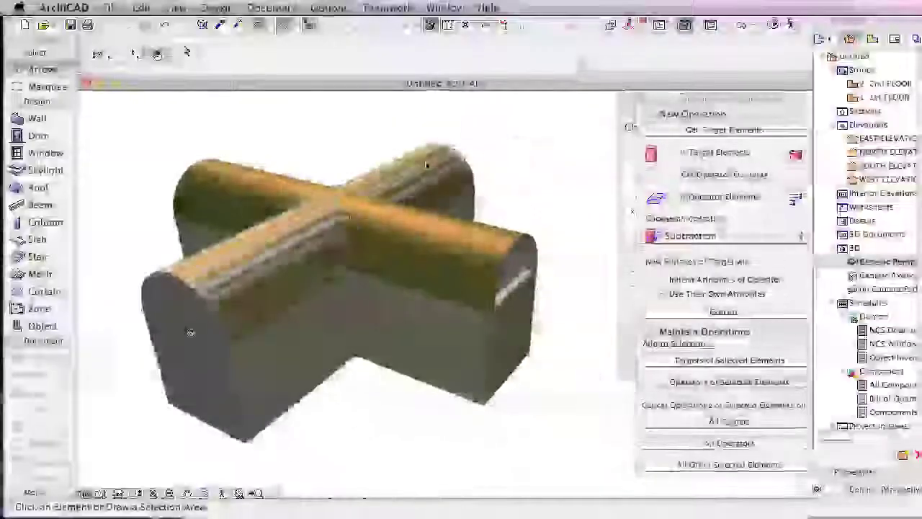
{"action": "left_click", "coordinate": [188, 317]}
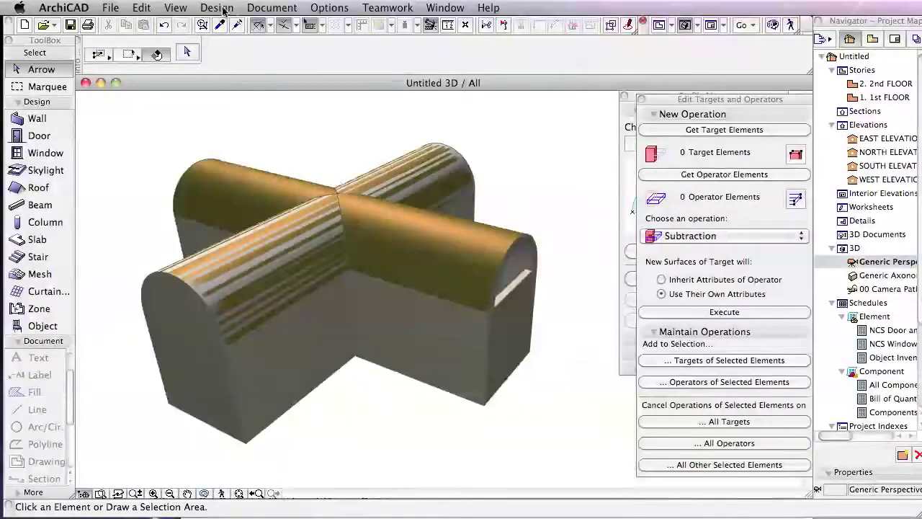
Subtract the Hidden Wall operator from the crossing barrel wall with Solid Element Operations, keeping the target's own surface attributes
{"action": "left_click", "coordinate": [217, 8]}
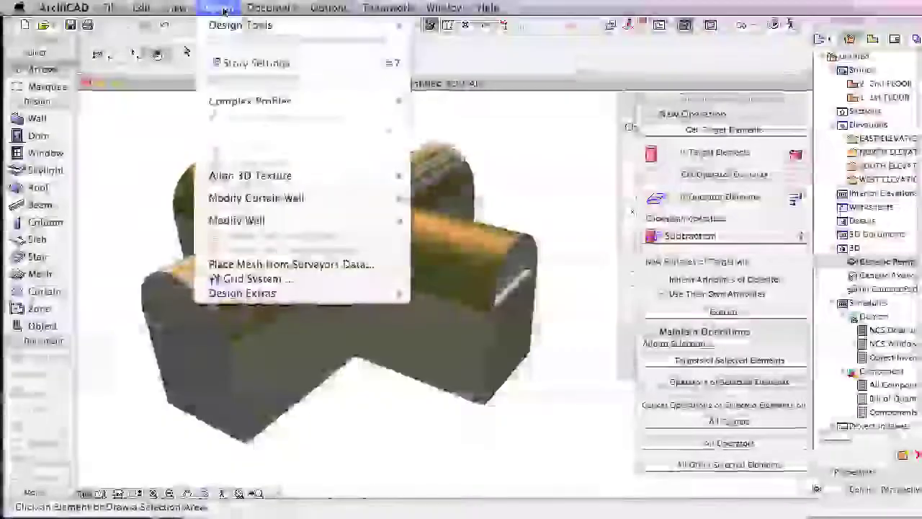
{"action": "mouse_move", "coordinate": [329, 103]}
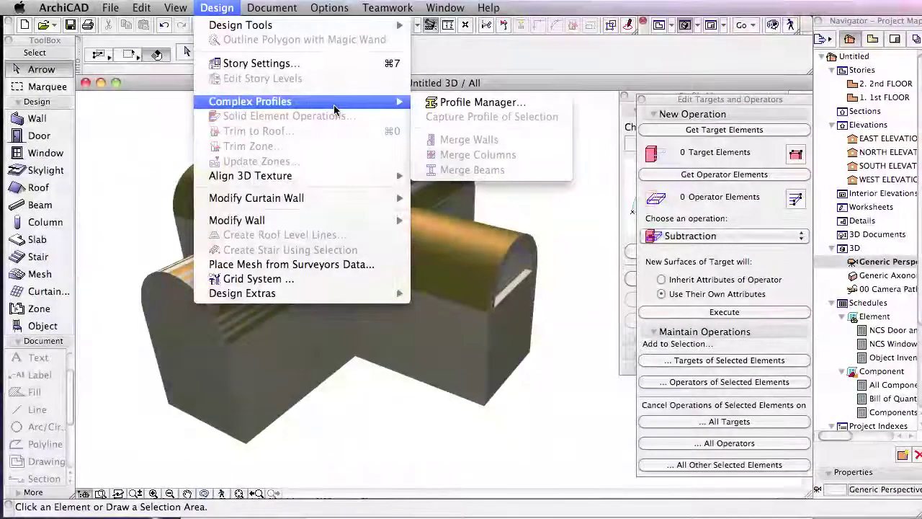
{"action": "left_click", "coordinate": [546, 84]}
{"action": "left_click", "coordinate": [544, 142]}
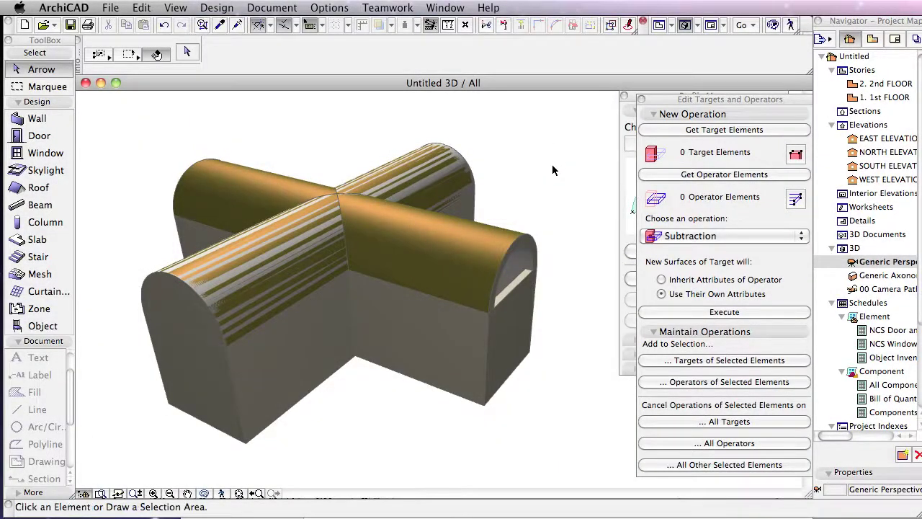
{"action": "left_click", "coordinate": [225, 7]}
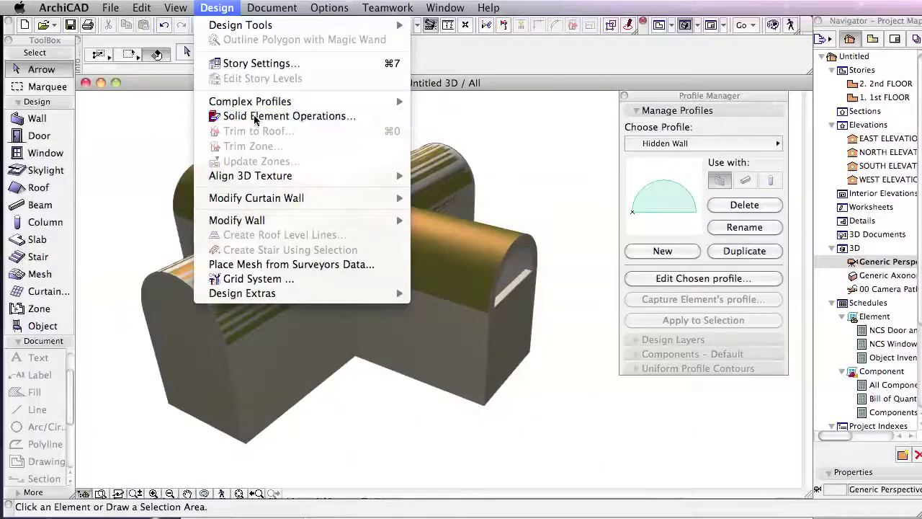
{"action": "left_click", "coordinate": [254, 117]}
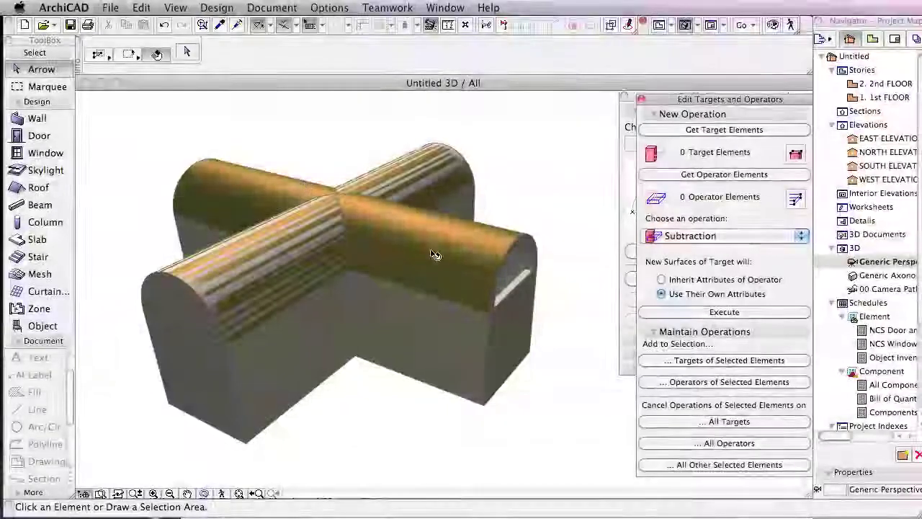
{"action": "left_click", "coordinate": [436, 254]}
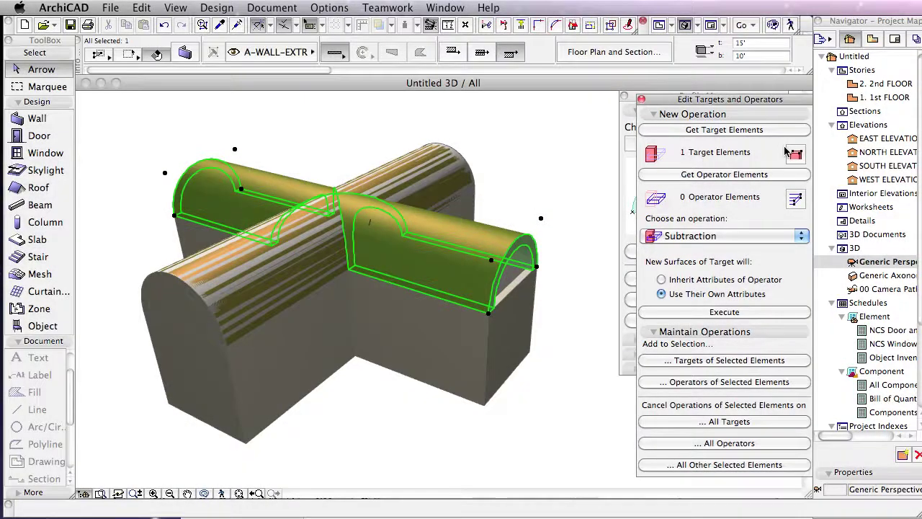
{"action": "left_click", "coordinate": [169, 309]}
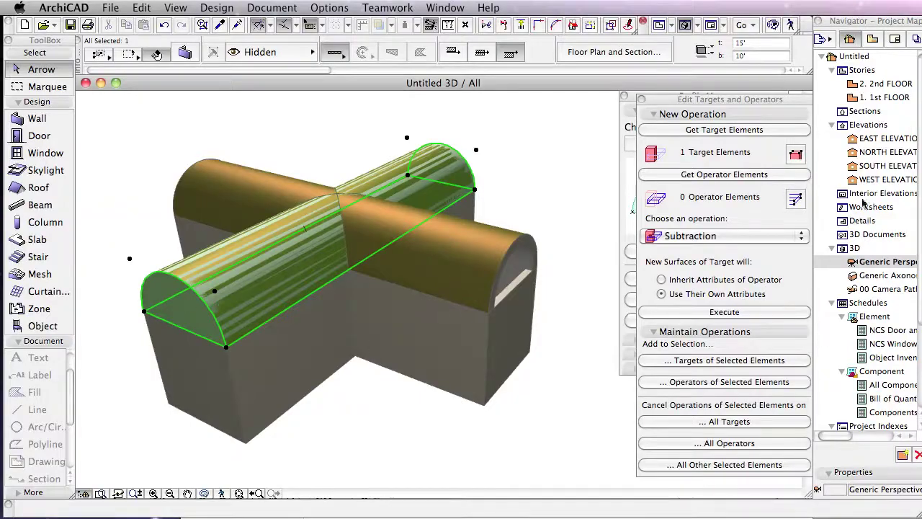
{"action": "left_click", "coordinate": [771, 175]}
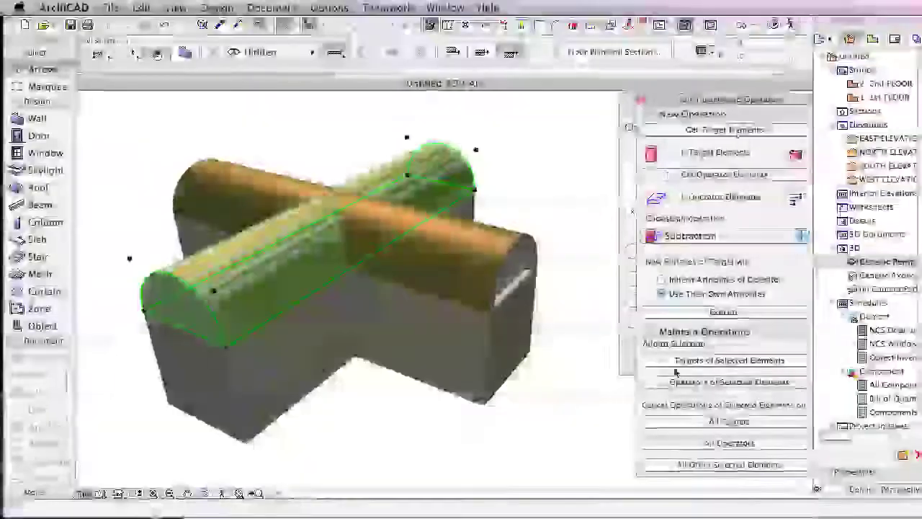
{"action": "left_click", "coordinate": [725, 314]}
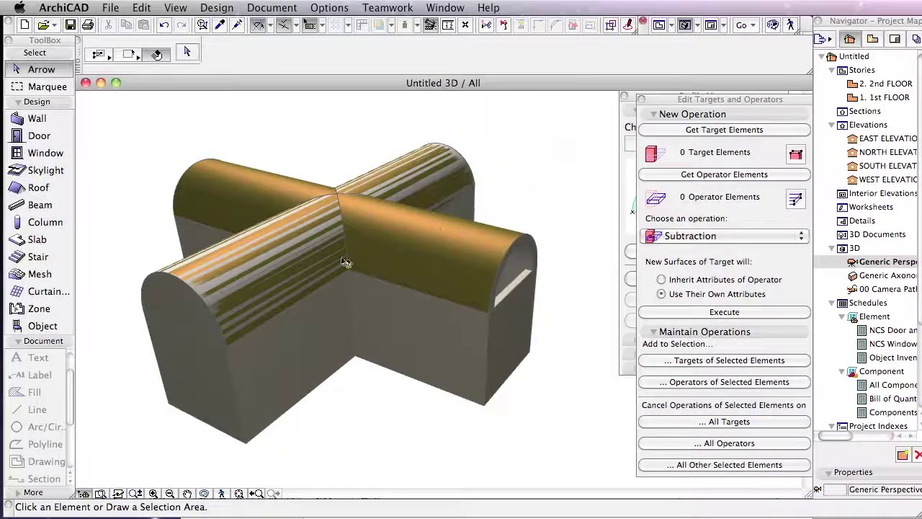
Hide the Hidden layer in the model view layer settings
{"action": "left_click", "coordinate": [191, 314]}
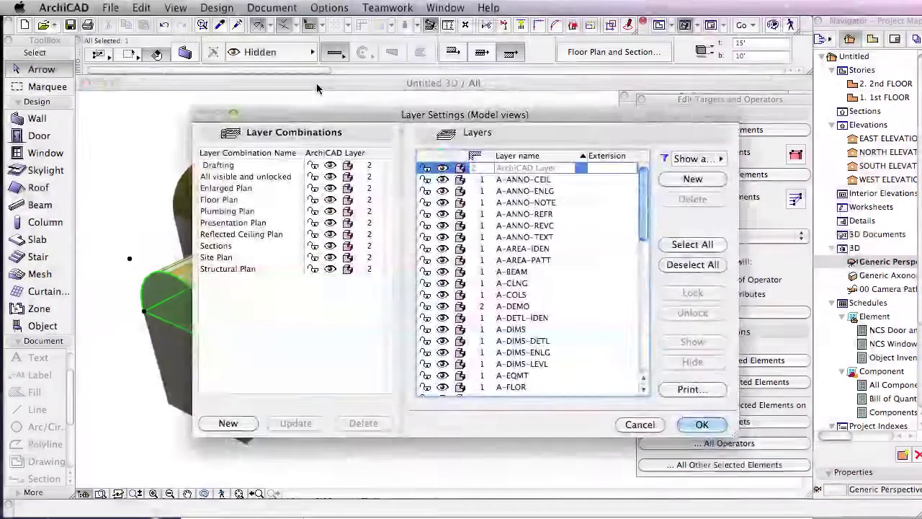
{"action": "scroll", "coordinate": [549, 349], "scroll_direction": "down", "scroll_amount": 10}
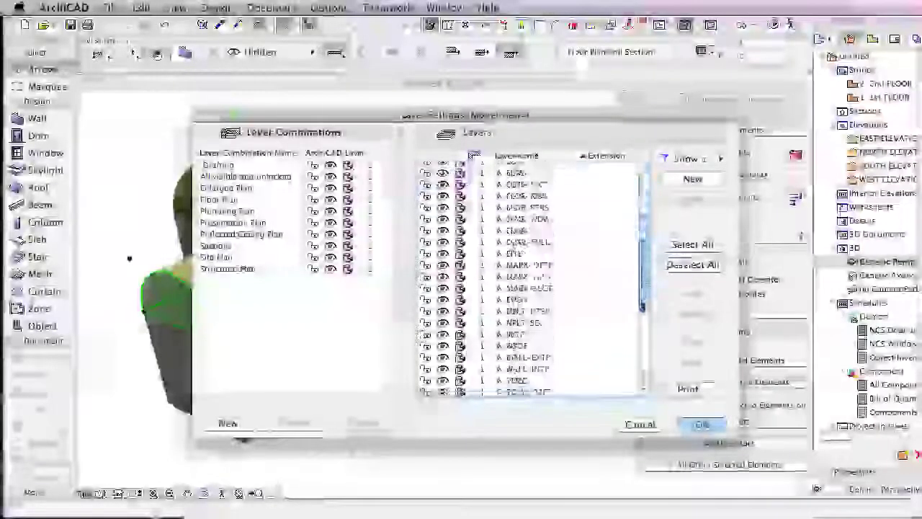
{"action": "left_click", "coordinate": [515, 342]}
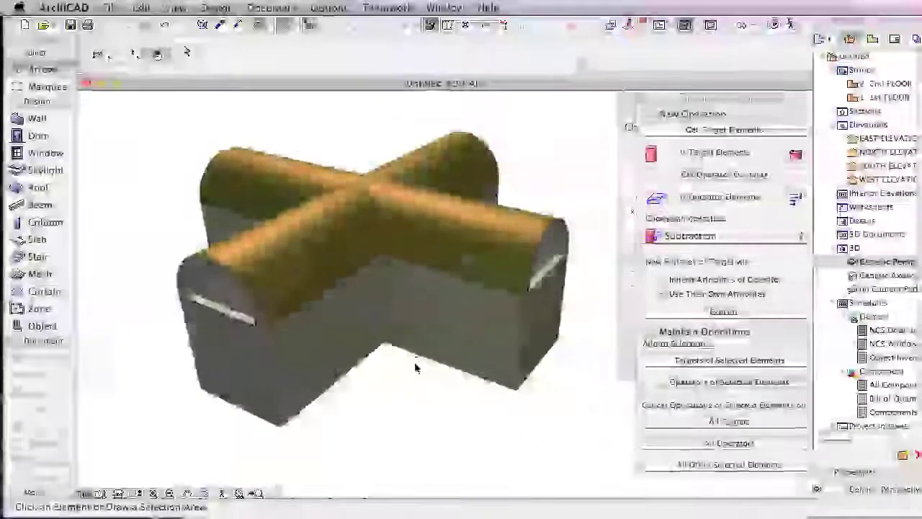
Inspect the vault intersection through the open end of the original wing, selecting both barrel walls to compare their edges
{"action": "middle_click_drag", "start_coordinate": [415, 368], "coordinate": [528, 340], "text": "shift"}
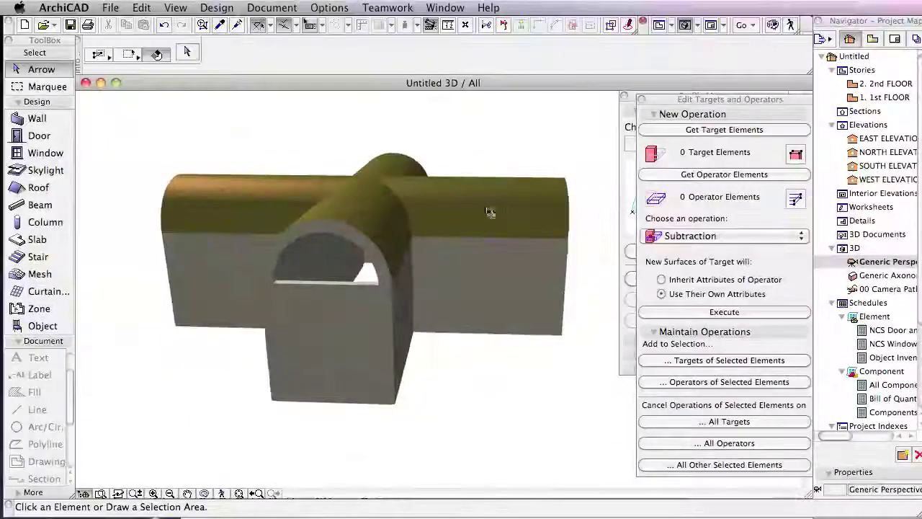
{"action": "middle_click_drag", "start_coordinate": [462, 348], "coordinate": [500, 315], "text": "shift"}
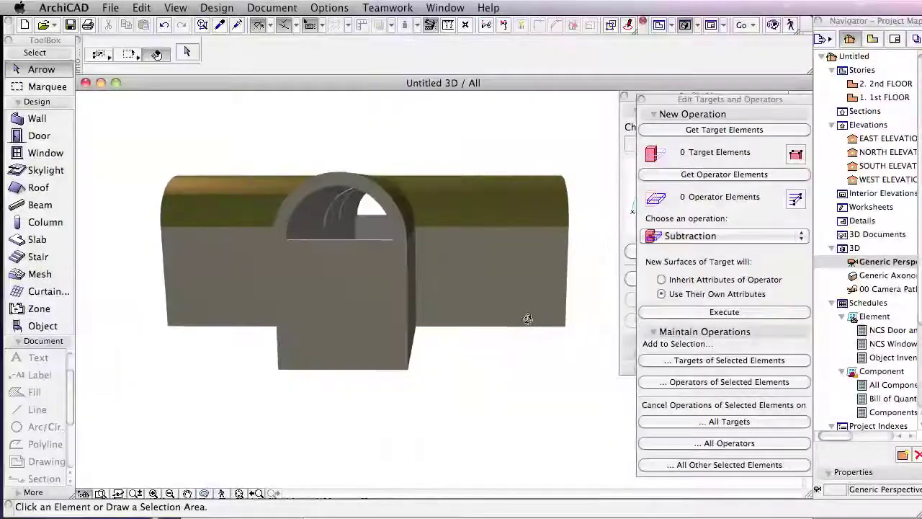
{"action": "scroll", "coordinate": [343, 182], "scroll_direction": "up", "scroll_amount": 5}
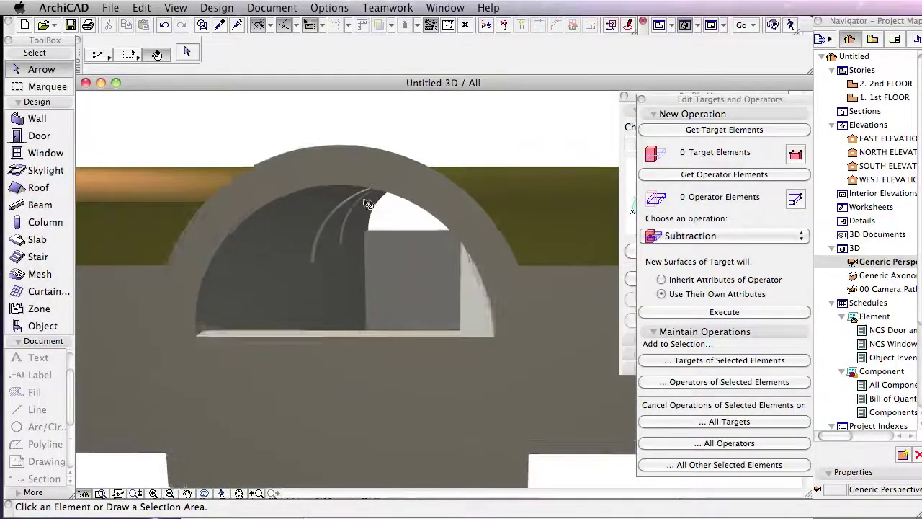
{"action": "left_click", "coordinate": [524, 193]}
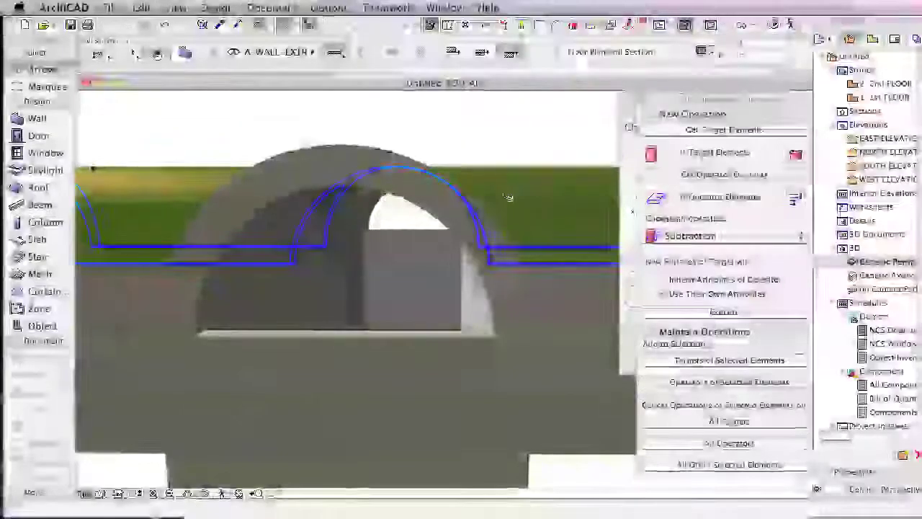
{"action": "left_click", "coordinate": [261, 186]}
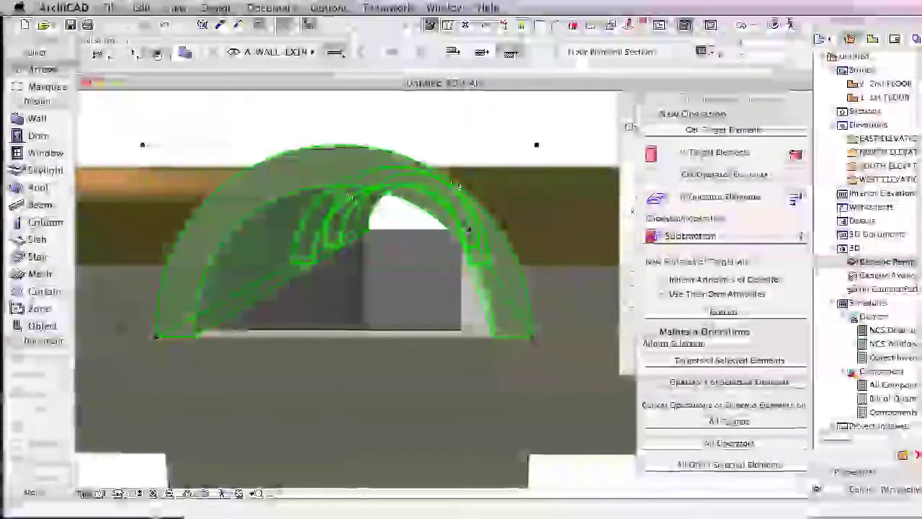
{"action": "left_click", "coordinate": [522, 126]}
{"action": "middle_click_drag", "start_coordinate": [517, 179], "coordinate": [433, 177], "text": "shift"}
{"action": "left_click", "coordinate": [420, 206]}
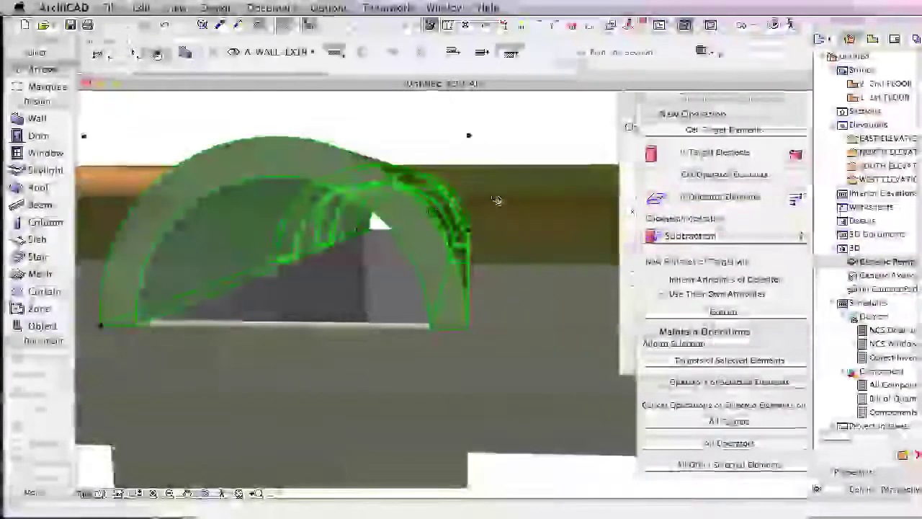
{"action": "left_click", "coordinate": [544, 196]}
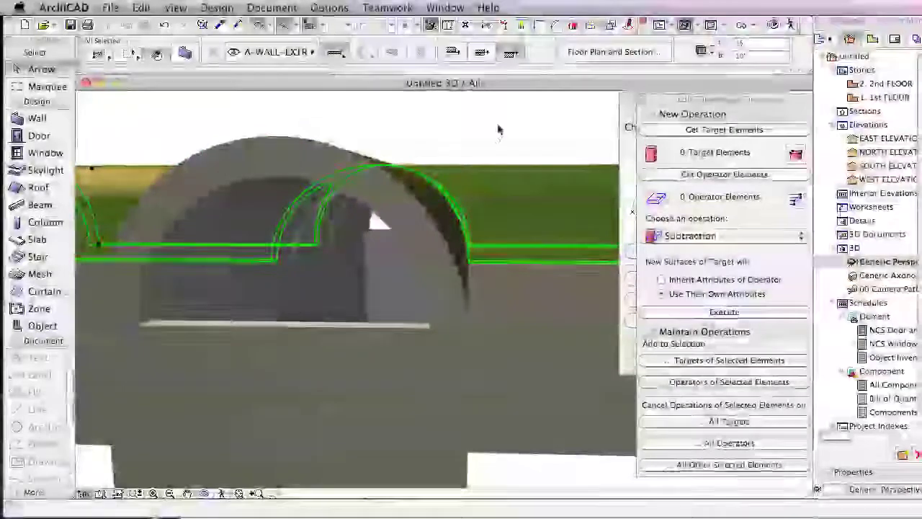
{"action": "left_click", "coordinate": [475, 153]}
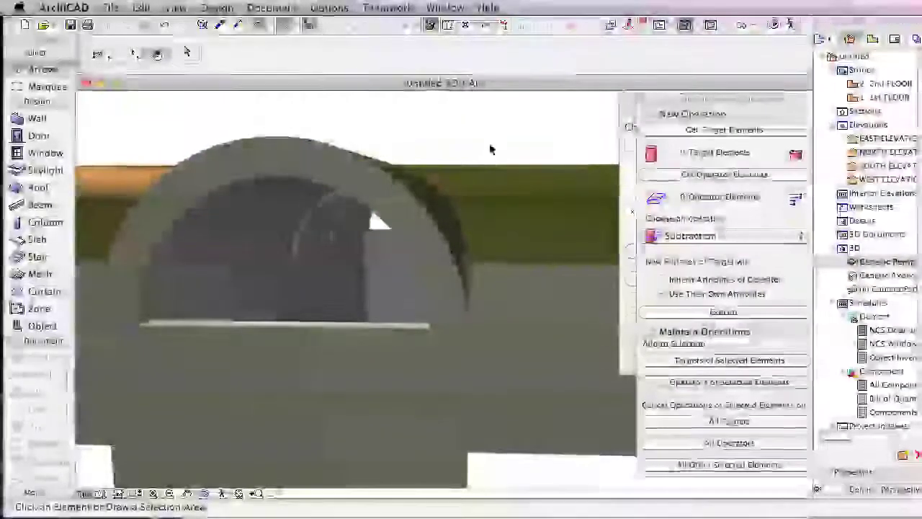
Move the crossing barrel wall to the A-WALL-INTR layer and deselect it
{"action": "left_click", "coordinate": [531, 193]}
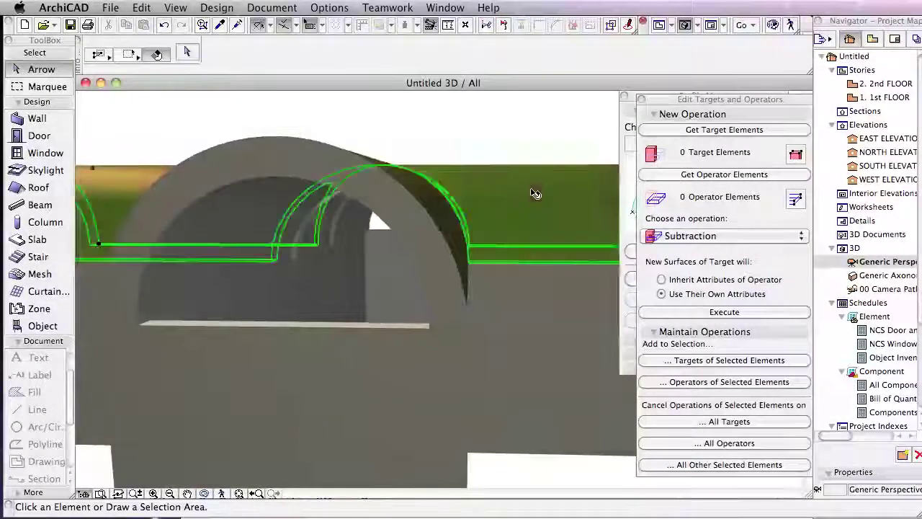
{"action": "left_click", "coordinate": [310, 56]}
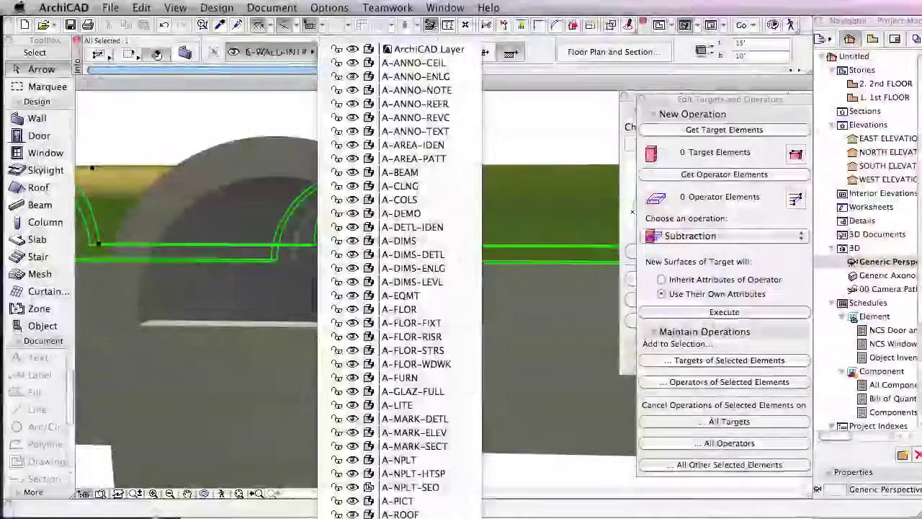
{"action": "left_click", "coordinate": [412, 518]}
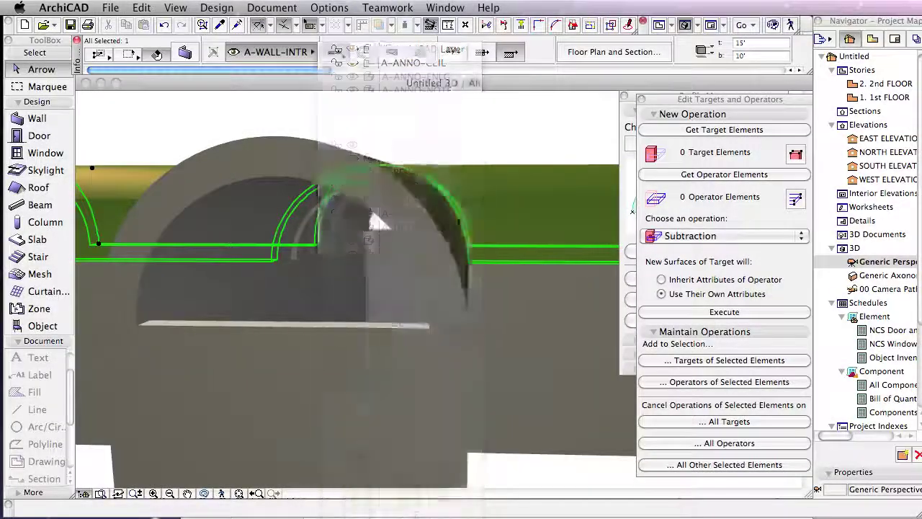
{"action": "left_click", "coordinate": [346, 163]}
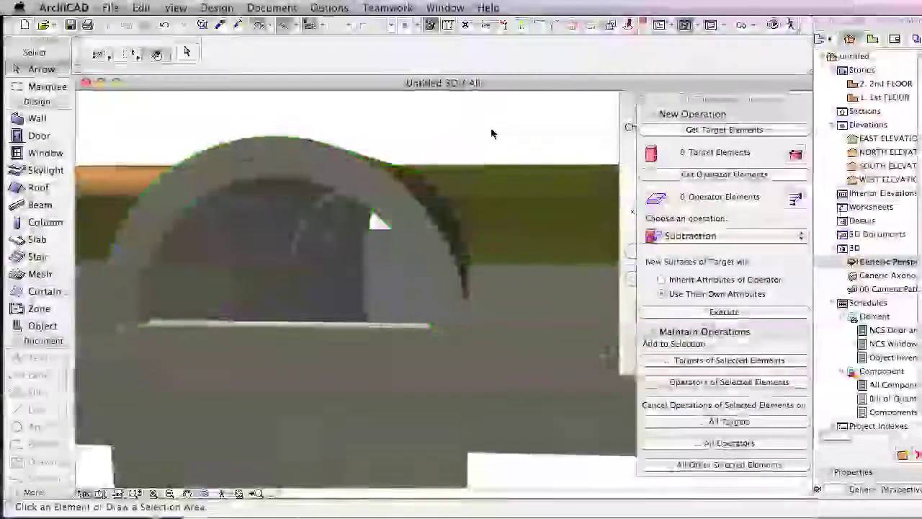
Set the A-WALL-EXTR layer's intersection group to match A-WALL-INTR in the model view layer settings
{"action": "middle_click_drag", "start_coordinate": [494, 136], "coordinate": [466, 243], "text": "shift"}
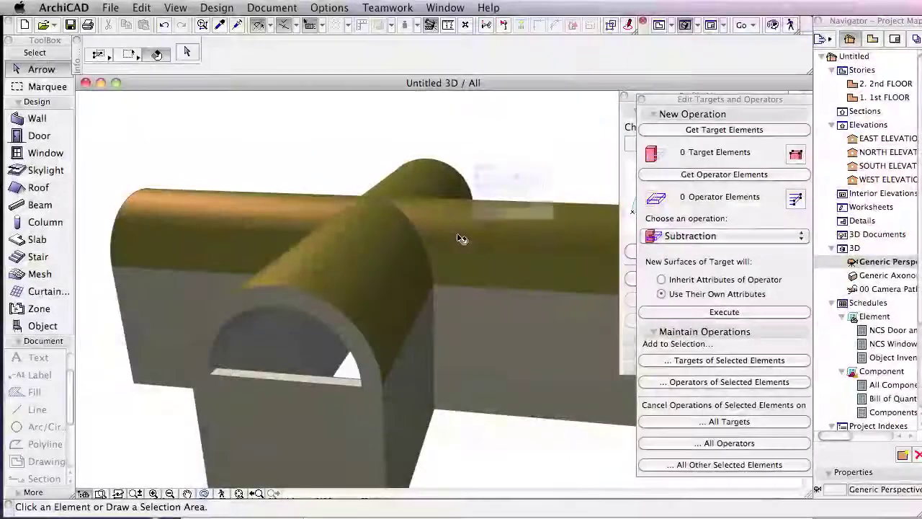
{"action": "left_click", "coordinate": [463, 238]}
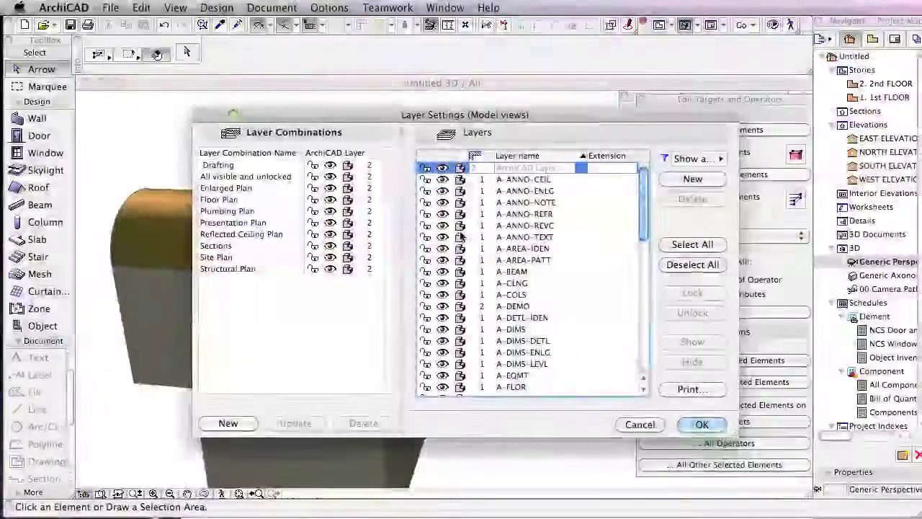
{"action": "left_click_drag", "start_coordinate": [647, 216], "coordinate": [647, 353]}
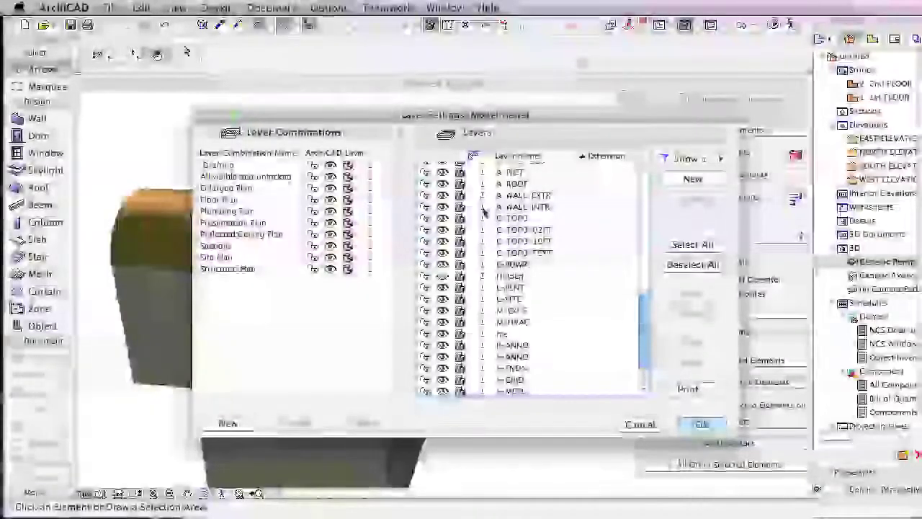
{"action": "left_click", "coordinate": [485, 207]}
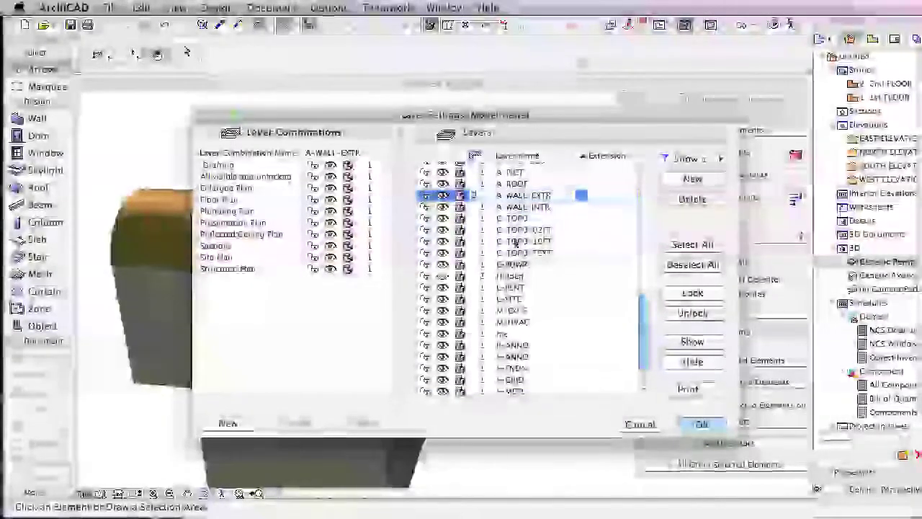
{"action": "left_click", "coordinate": [716, 423]}
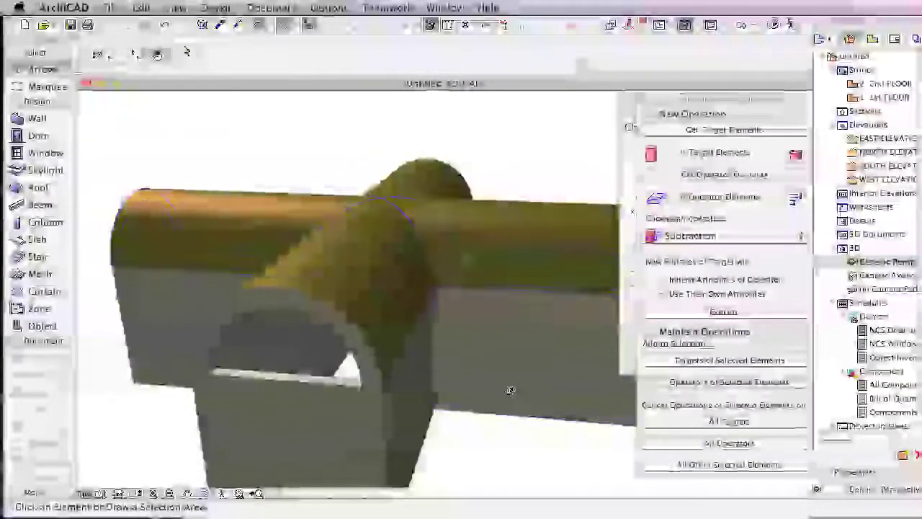
Examine the junction between the two barrel vaults by selecting the long barrel wall and the crossing one, and clear the selection
{"action": "left_click_drag", "start_coordinate": [510, 391], "coordinate": [523, 373]}
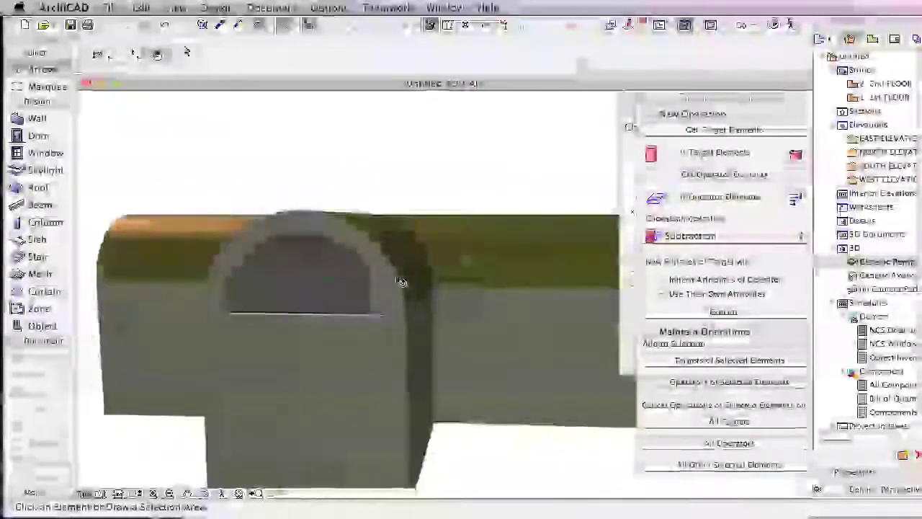
{"action": "left_click", "coordinate": [402, 281]}
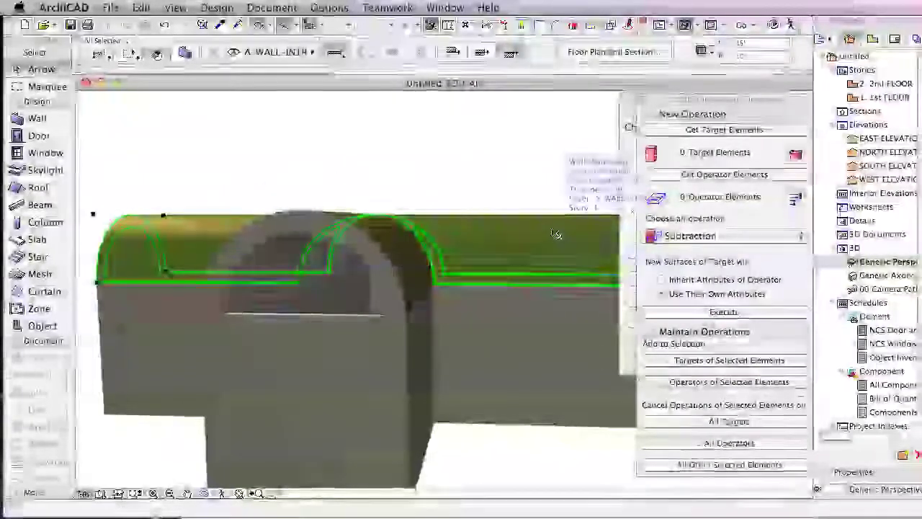
{"action": "left_click", "coordinate": [397, 304]}
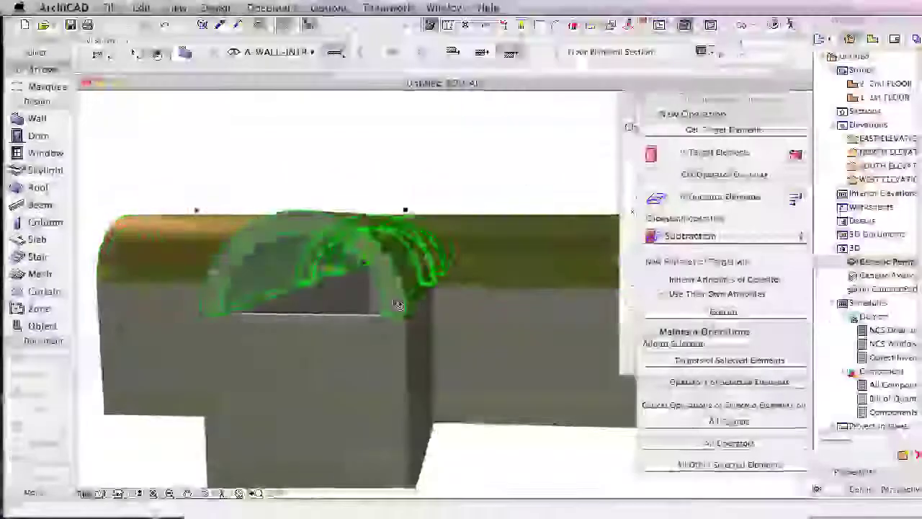
{"action": "left_click", "coordinate": [513, 143]}
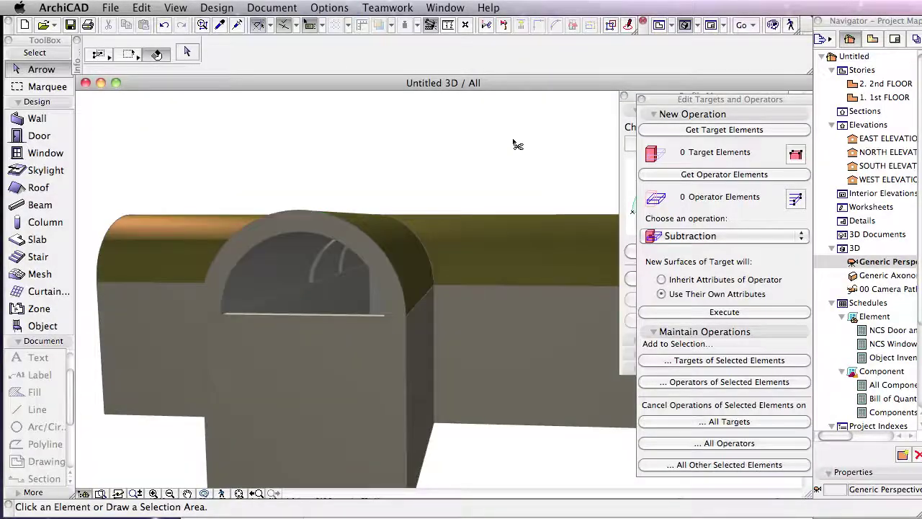
Set the A-WALL-EXTR layer's intersection group to 2 in the model view layer settings
{"action": "key", "text": "super+l"}
{"action": "left_click_drag", "start_coordinate": [641, 201], "coordinate": [641, 335]}
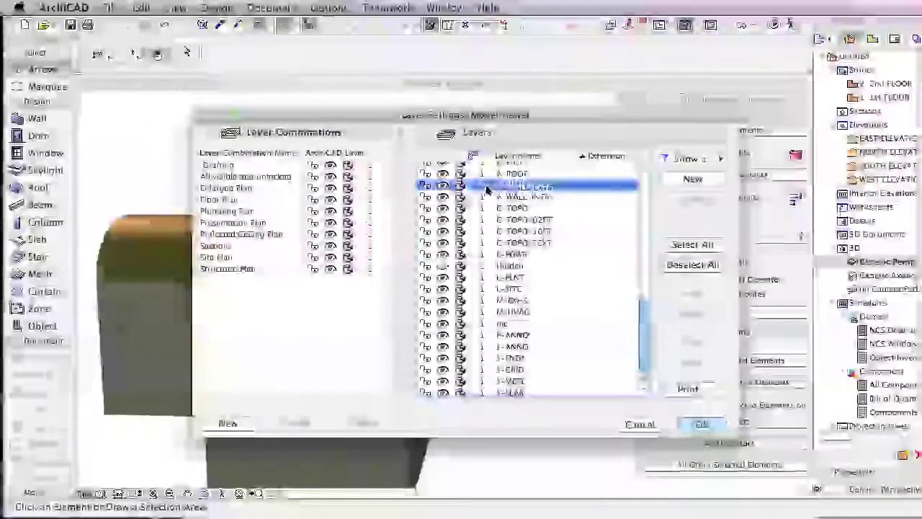
{"action": "left_click", "coordinate": [486, 187]}
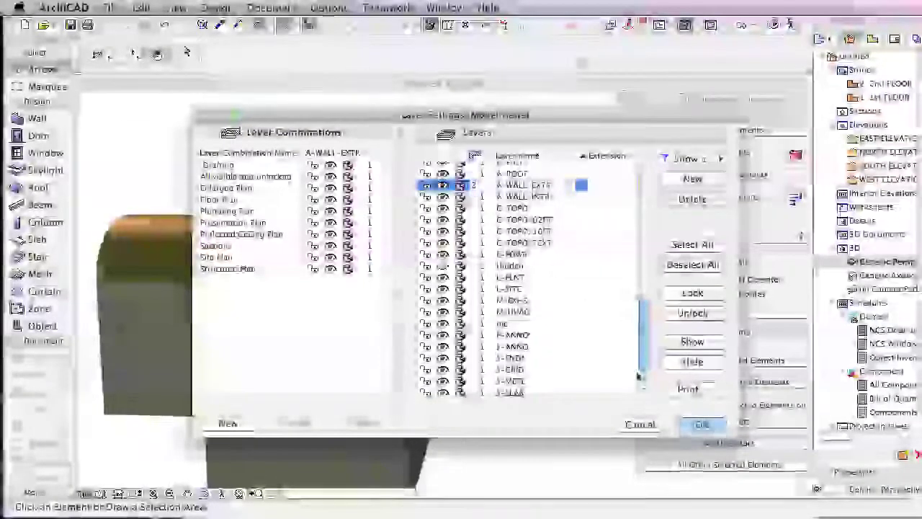
{"action": "left_click", "coordinate": [702, 425]}
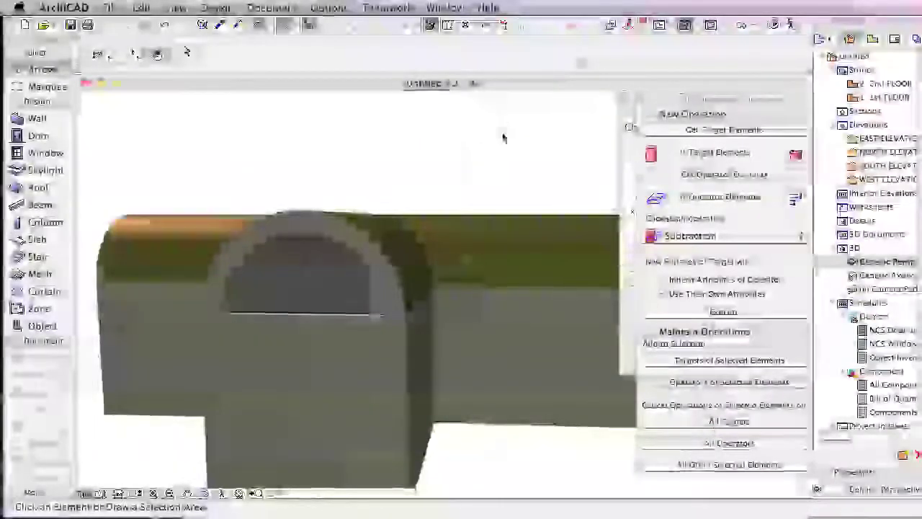
Check the crossing barrel wall's edges by selecting it, and examine the vault intersection through its open end from several angles
{"action": "middle_click_drag", "start_coordinate": [386, 258], "coordinate": [348, 282], "text": "shift"}
{"action": "left_click", "coordinate": [348, 282]}
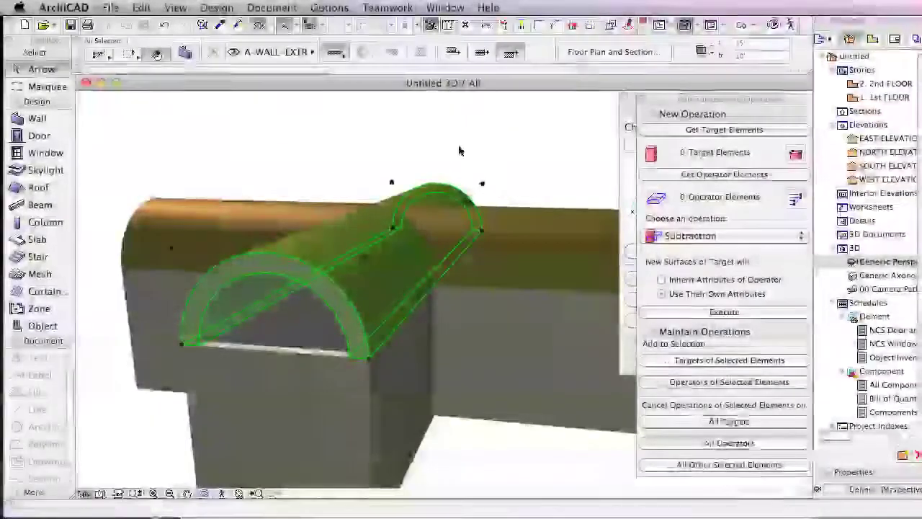
{"action": "left_click", "coordinate": [460, 149]}
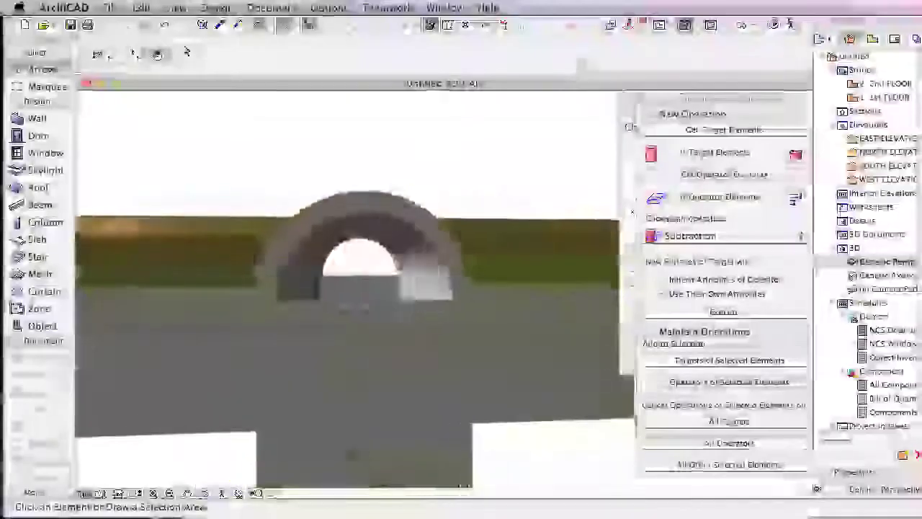
{"action": "middle_click_drag", "start_coordinate": [352, 307], "coordinate": [399, 293], "text": "shift"}
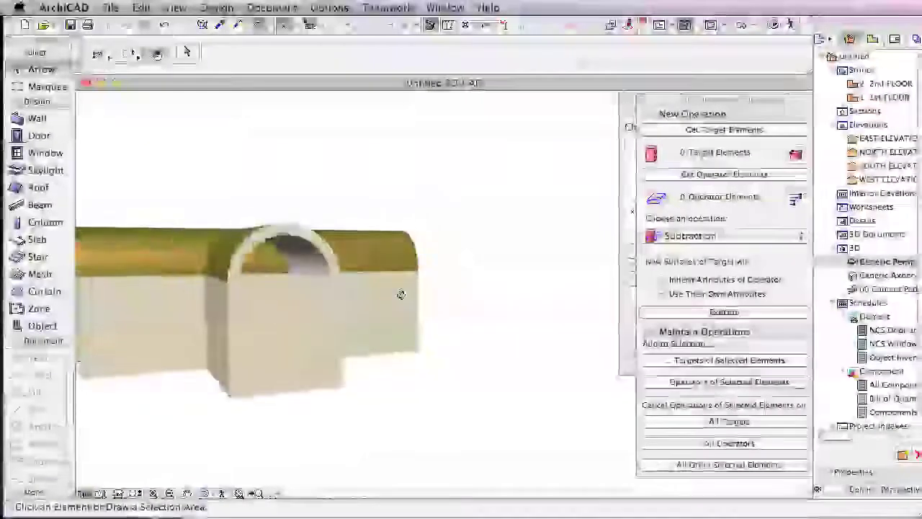
{"action": "mouse_move", "coordinate": [452, 193]}
{"action": "left_mouse_down"}
{"action": "mouse_move", "coordinate": [363, 192]}
{"action": "mouse_move", "coordinate": [495, 211]}
{"action": "left_mouse_up"}
{"action": "mouse_move", "coordinate": [528, 230]}
{"action": "middle_mouse_down", "text": "shift"}
{"action": "mouse_move", "coordinate": [305, 200]}
{"action": "mouse_move", "coordinate": [99, 220]}
{"action": "mouse_move", "coordinate": [144, 221]}
{"action": "mouse_move", "coordinate": [138, 226]}
{"action": "middle_mouse_up", "text": "shift"}
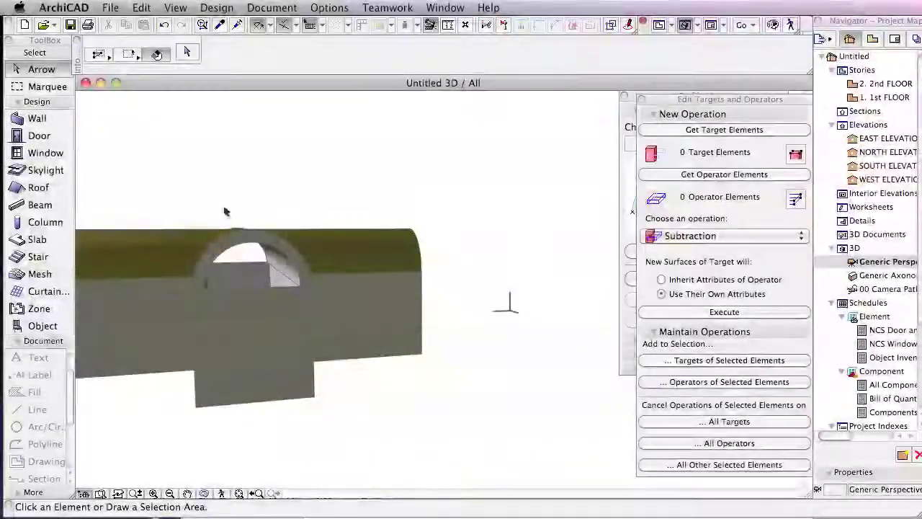
{"action": "middle_click_drag", "start_coordinate": [496, 214], "coordinate": [521, 200], "text": "shift"}
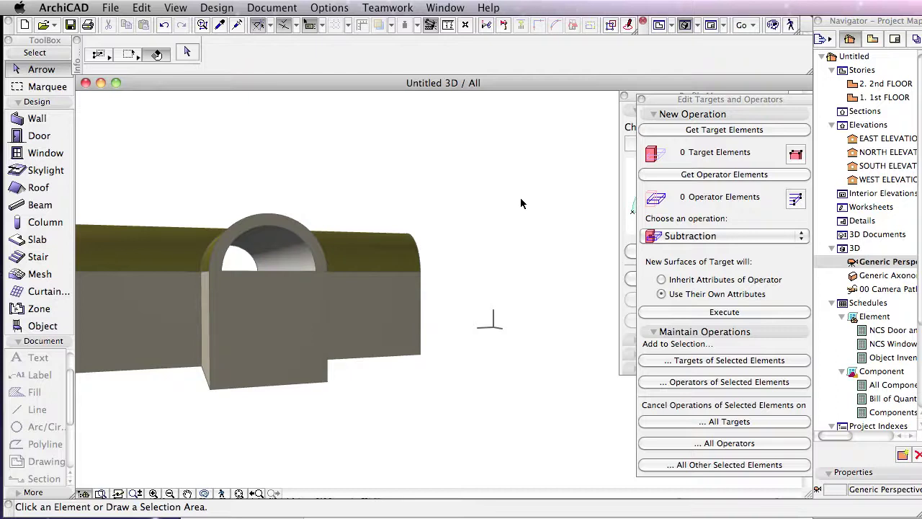
{"action": "middle_click_drag", "start_coordinate": [471, 188], "coordinate": [372, 200], "text": "shift"}
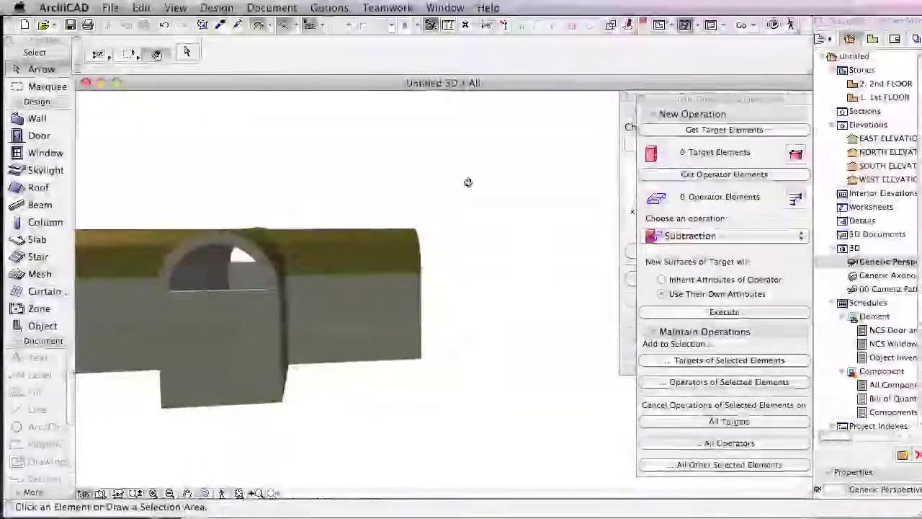
{"action": "mouse_move", "coordinate": [467, 183]}
{"action": "middle_mouse_down", "text": "shift"}
{"action": "mouse_move", "coordinate": [435, 187]}
{"action": "mouse_move", "coordinate": [469, 190]}
{"action": "mouse_move", "coordinate": [459, 182]}
{"action": "middle_mouse_up", "text": "shift"}
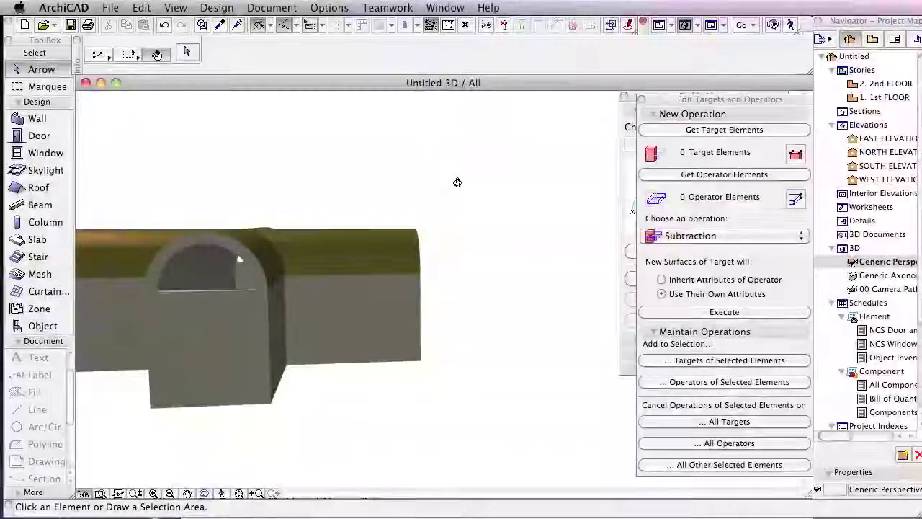
Show the Hidden layer in the model view layer settings
{"action": "key", "text": "super+l"}
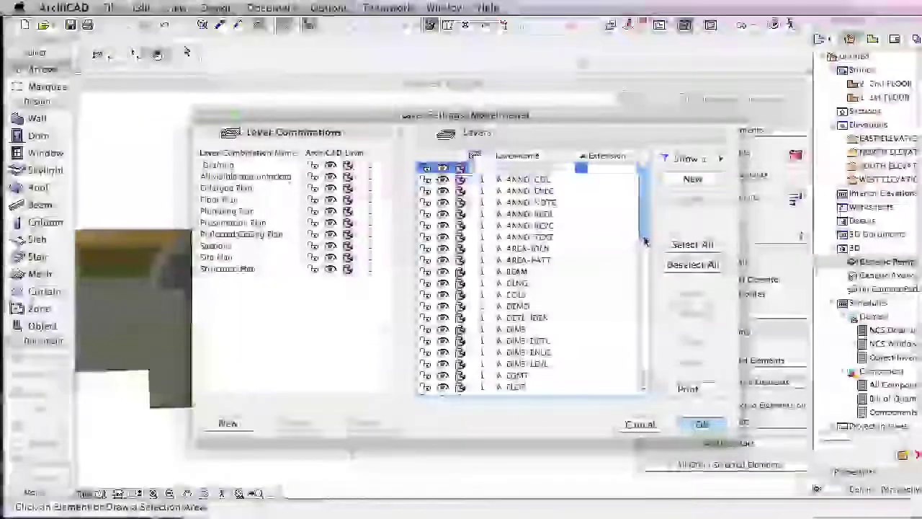
{"action": "left_click_drag", "start_coordinate": [643, 209], "coordinate": [645, 395]}
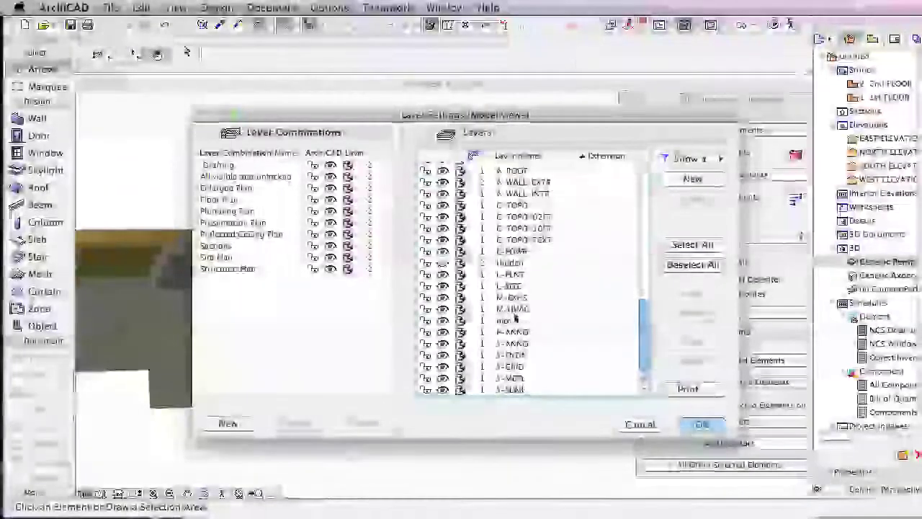
{"action": "left_click", "coordinate": [505, 262]}
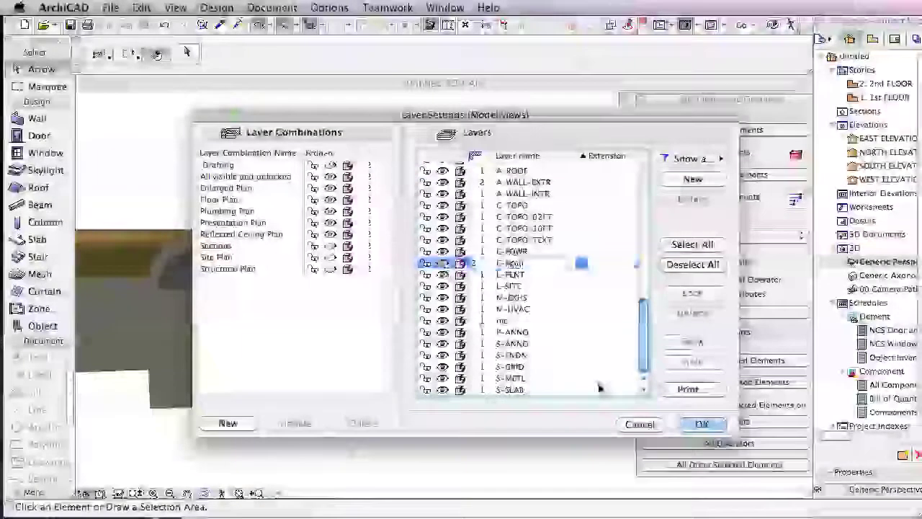
{"action": "left_click", "coordinate": [701, 425]}
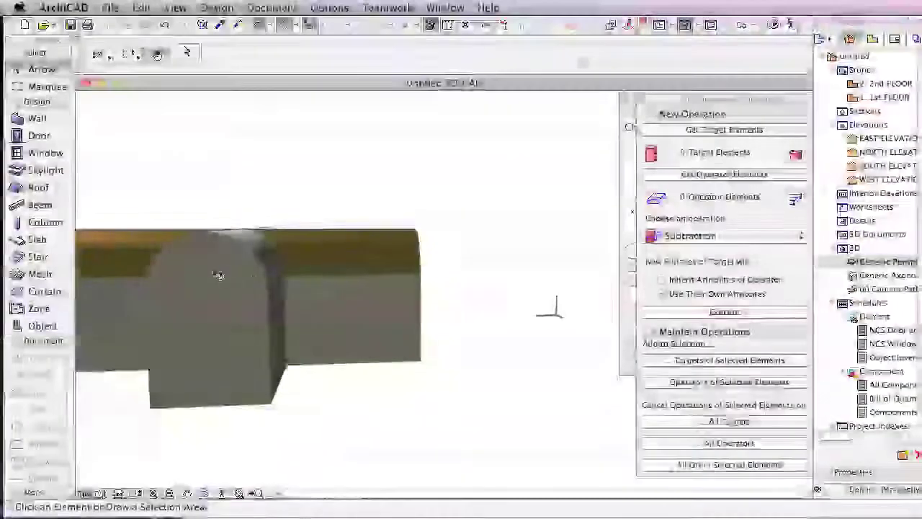
Try deleting the crossing vault's operator wall on the Hidden layer, undo the deletion, and clear the selection
{"action": "left_click", "coordinate": [219, 274]}
{"action": "key", "text": "Escape"}
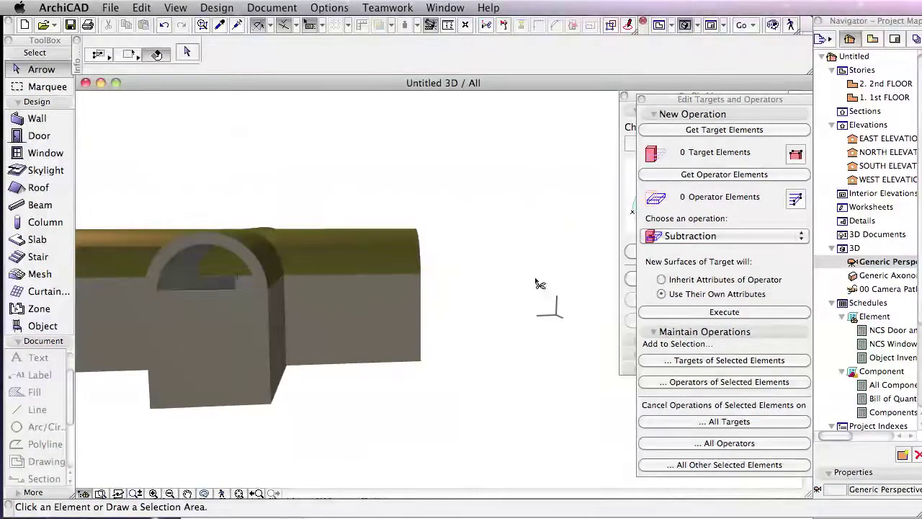
{"action": "key", "text": "super+a"}
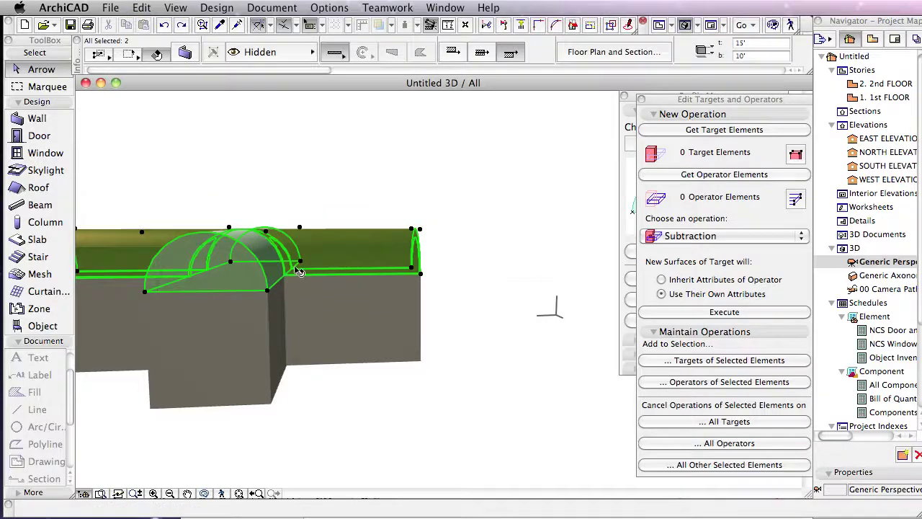
{"action": "key", "text": "Escape"}
Turn off the visibility of the Hidden layer again so the operator walls do not display in the model
{"action": "middle_click_drag", "start_coordinate": [518, 202], "coordinate": [494, 233], "text": "shift"}
{"action": "key", "text": "super+l"}
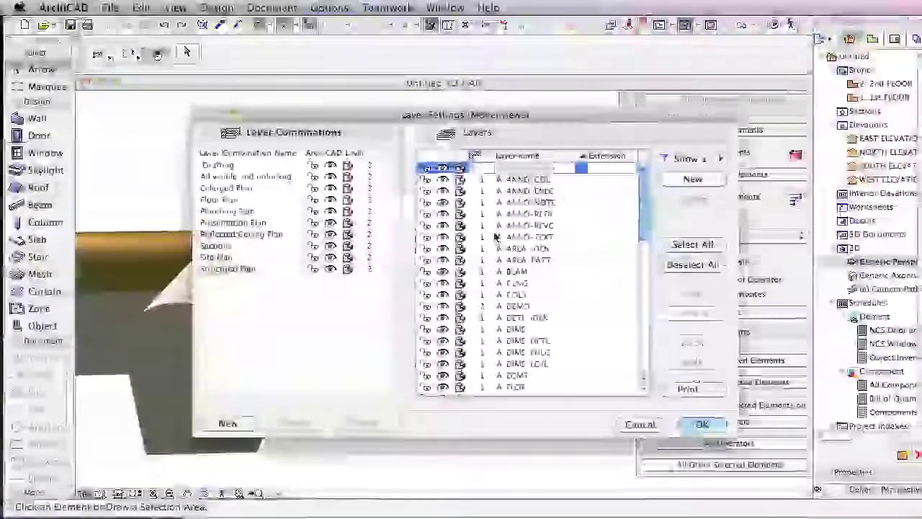
{"action": "scroll", "coordinate": [639, 259], "scroll_direction": "down", "scroll_amount": 2}
{"action": "scroll", "coordinate": [638, 259], "scroll_direction": "down", "scroll_amount": 5}
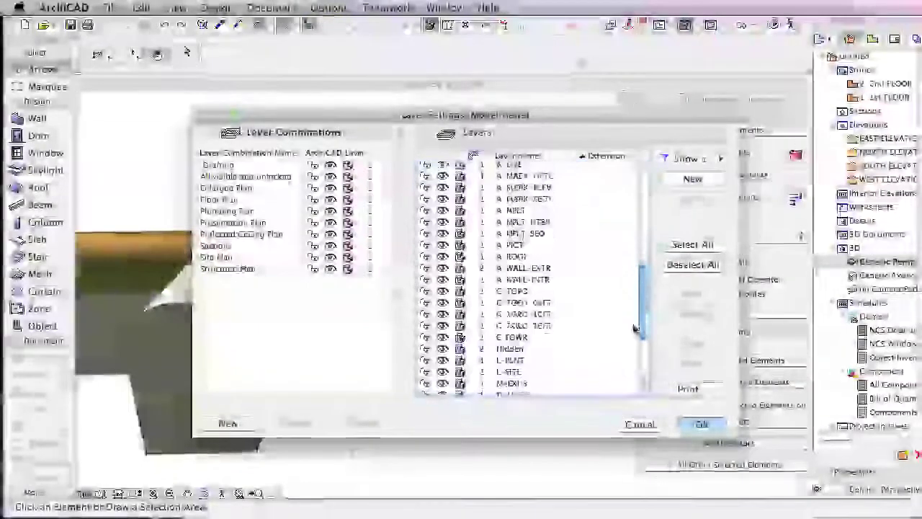
{"action": "left_click", "coordinate": [440, 335]}
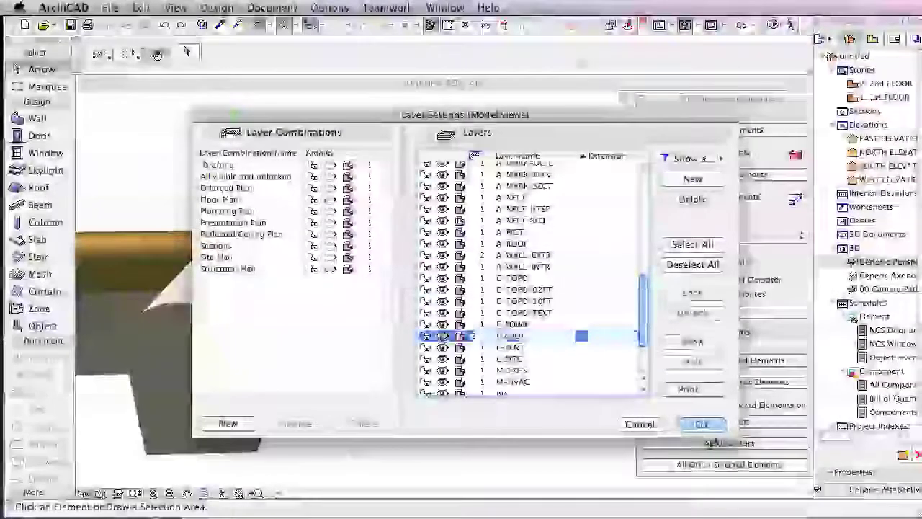
{"action": "left_click", "coordinate": [706, 425]}
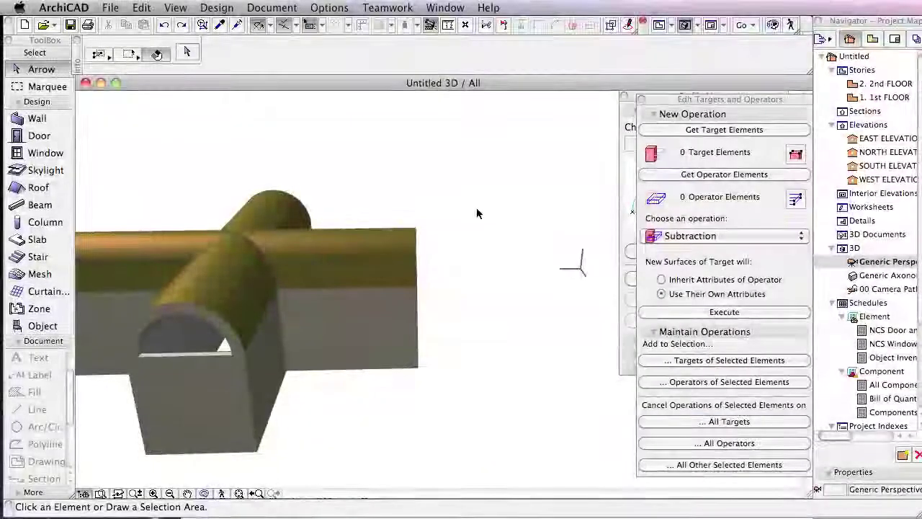